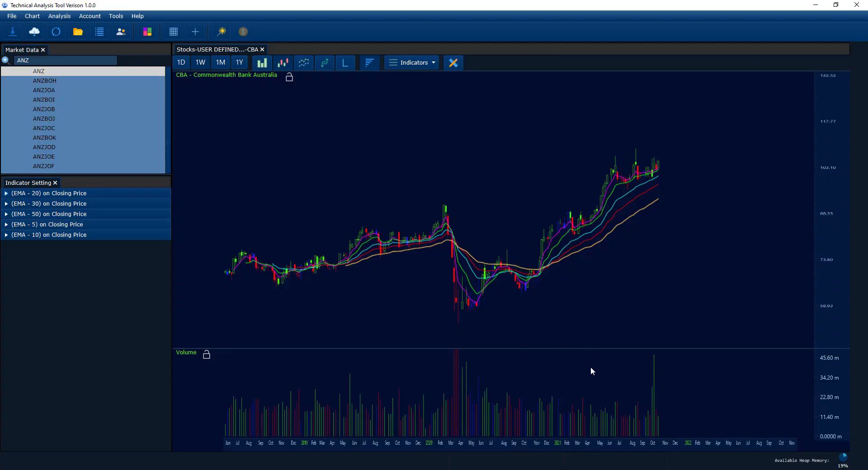
scroll(577, 371, "up", 3)
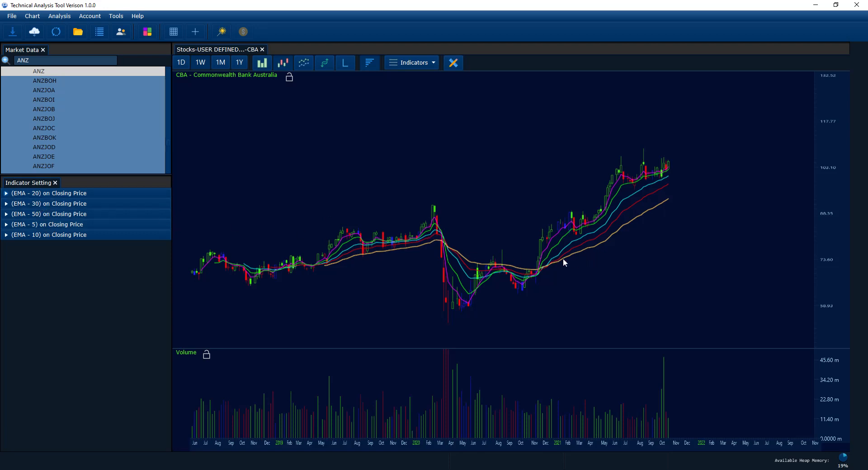
scroll(529, 249, "up", 3)
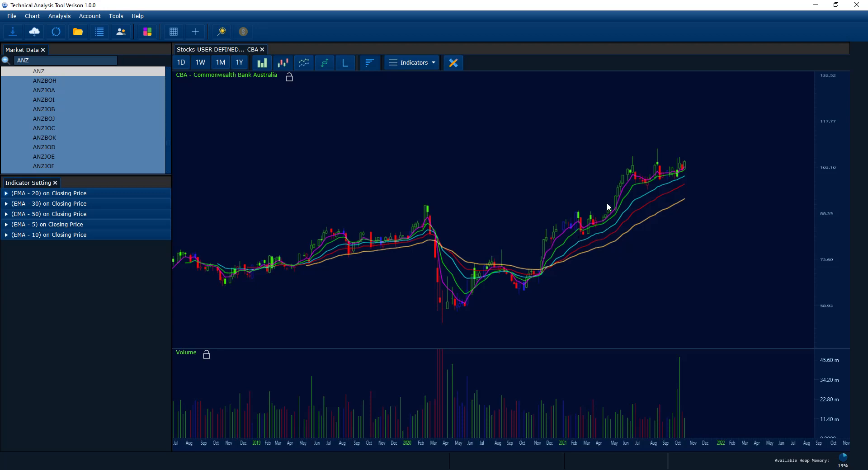
left_click_drag(363, 149, 373, 149)
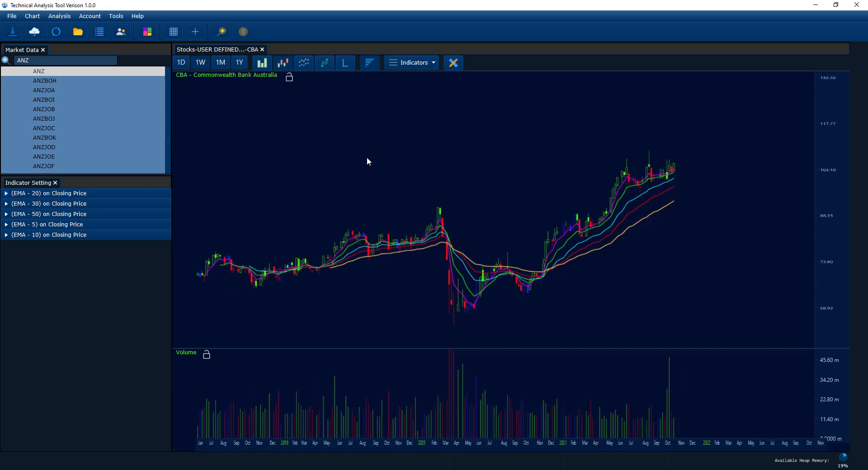
left_click_drag(363, 162, 364, 157)
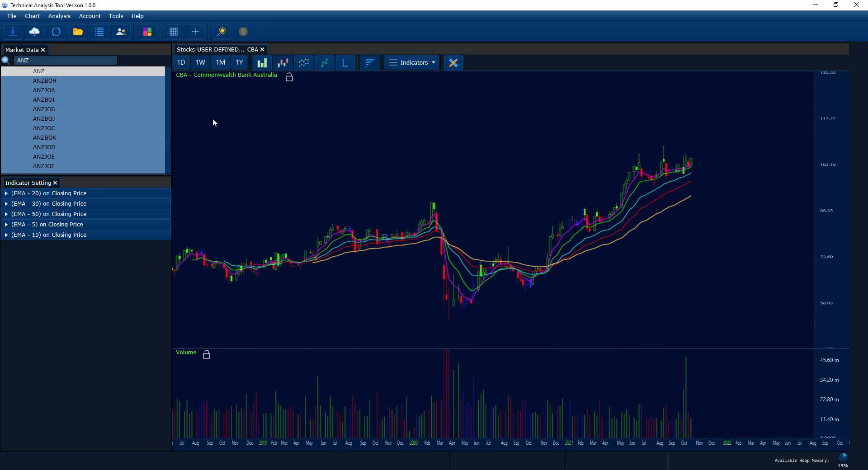
Find ANZ in the market data, open its chart and display the prices as candlesticks.
left_click(39, 62)
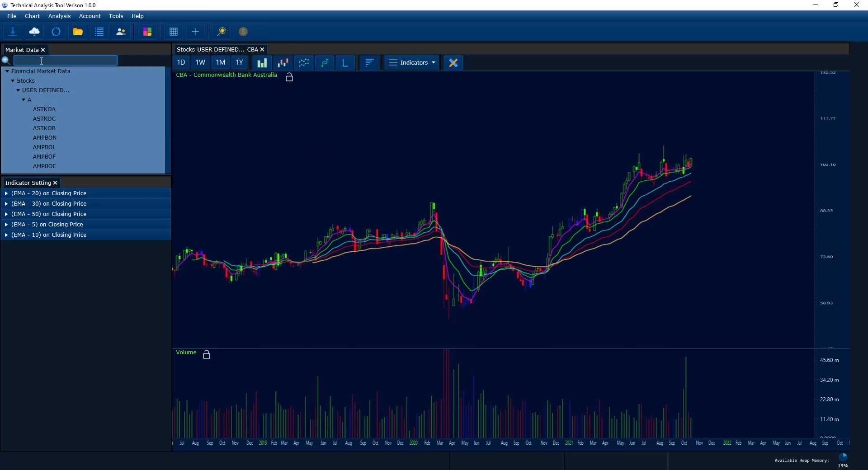
type("AQ")
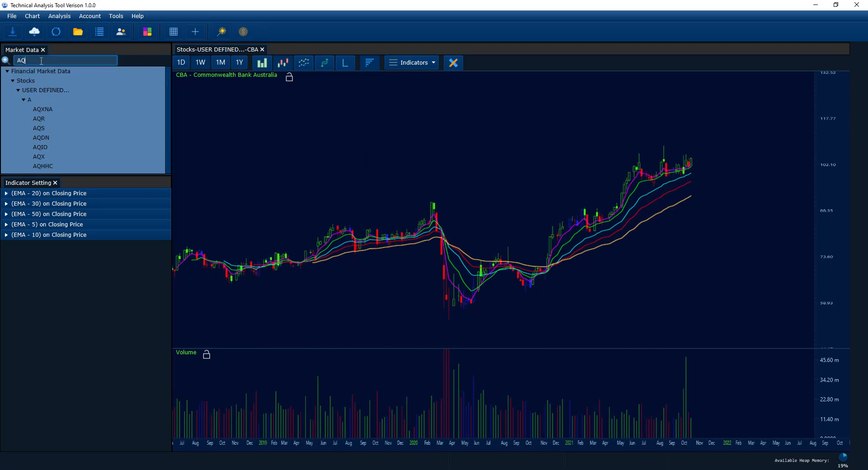
key("BackSpace")
type("NZ")
key("Return")
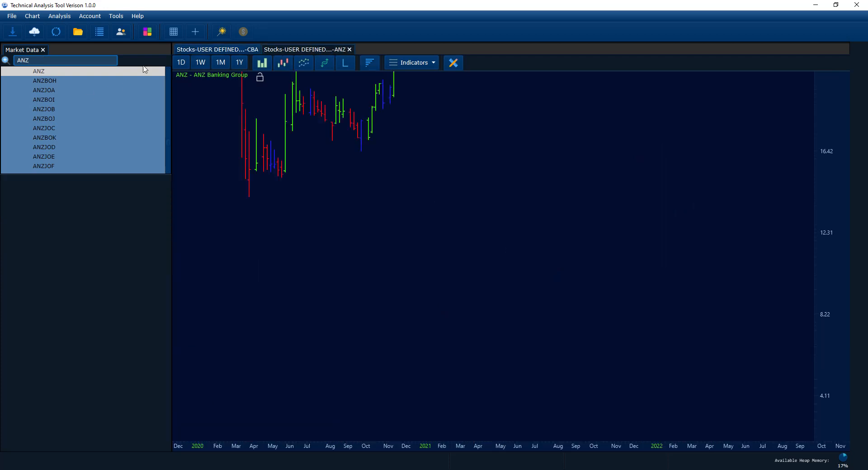
left_click(283, 62)
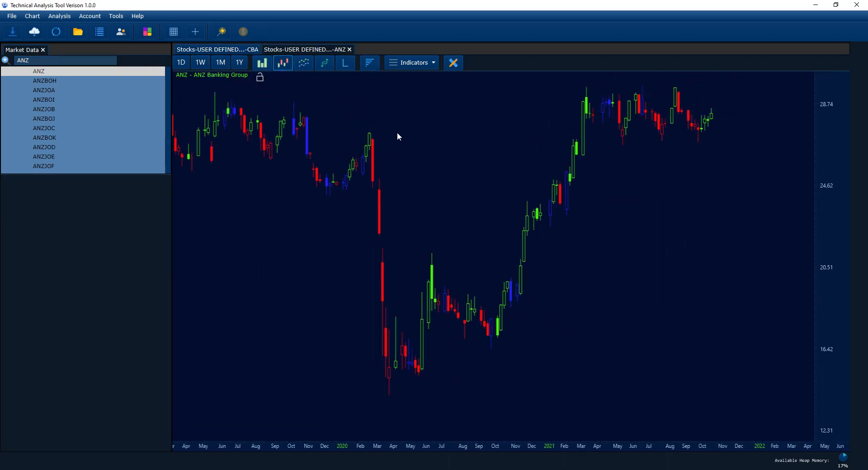
Close the ANZ chart and look through the indicators available for the CBA chart.
left_click(349, 49)
left_click(392, 62)
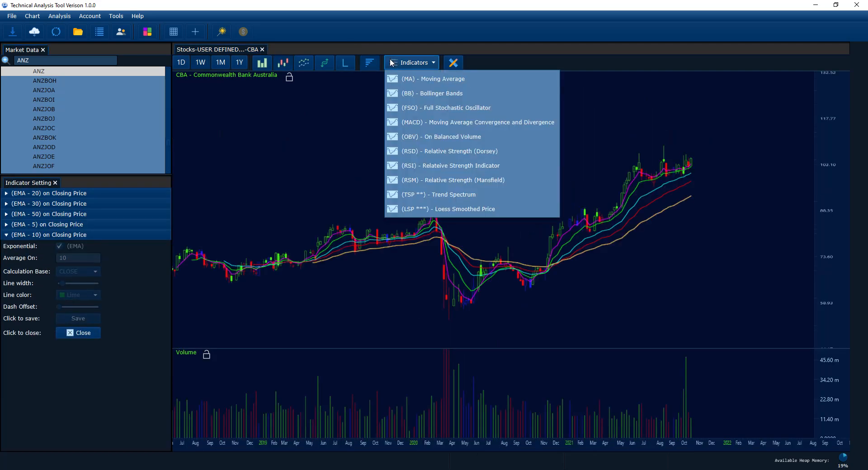
left_click(318, 35)
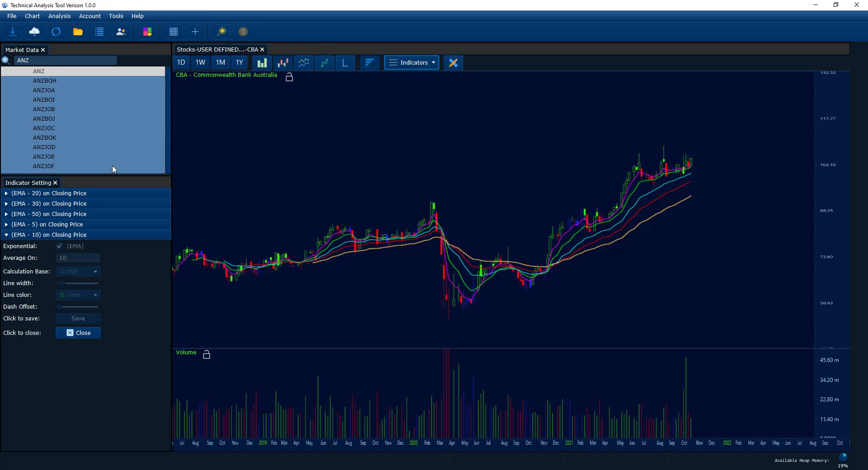
Give the indicator settings more room and turn on Unified Chart Opening Mode.
left_click_drag(107, 174, 113, 159)
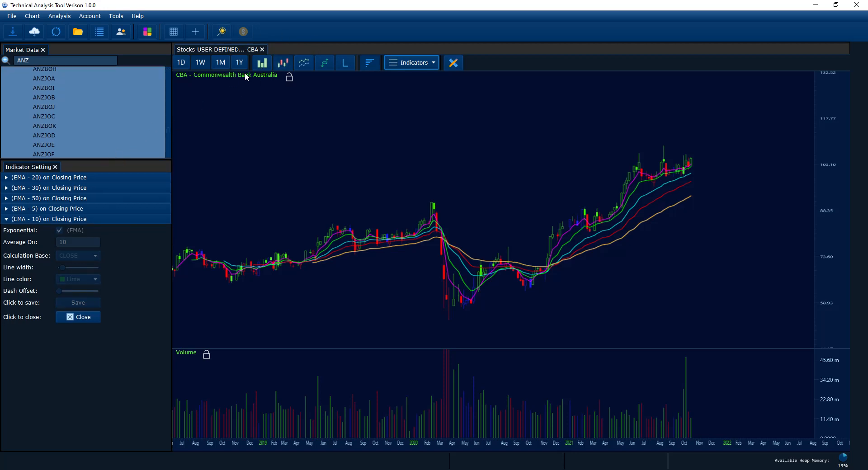
left_click(222, 33)
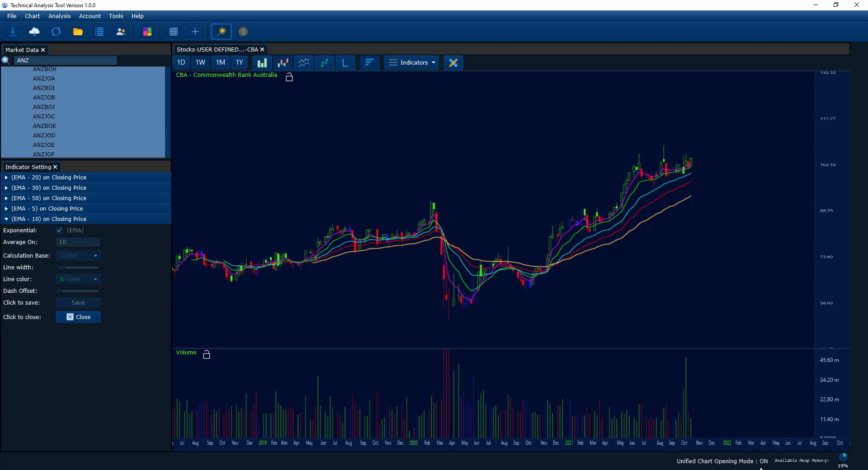
Search the market data for ANZ and open its chart in unified mode, shown as candlesticks.
left_click(70, 61)
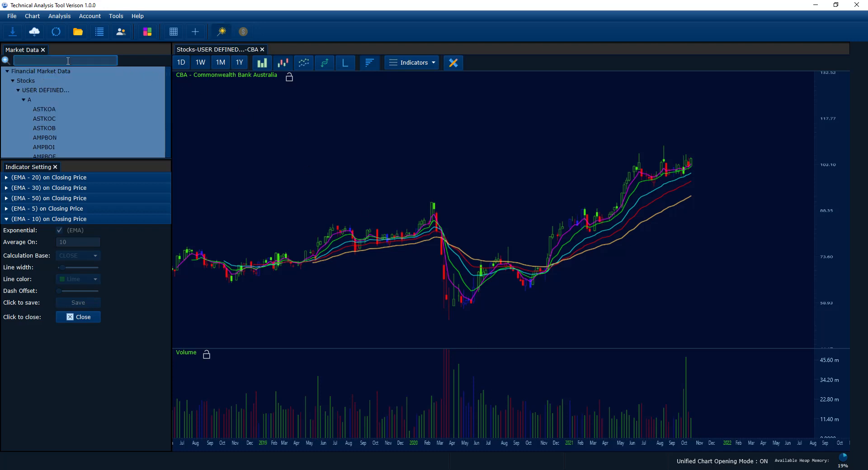
type("ANZ")
key("Return")
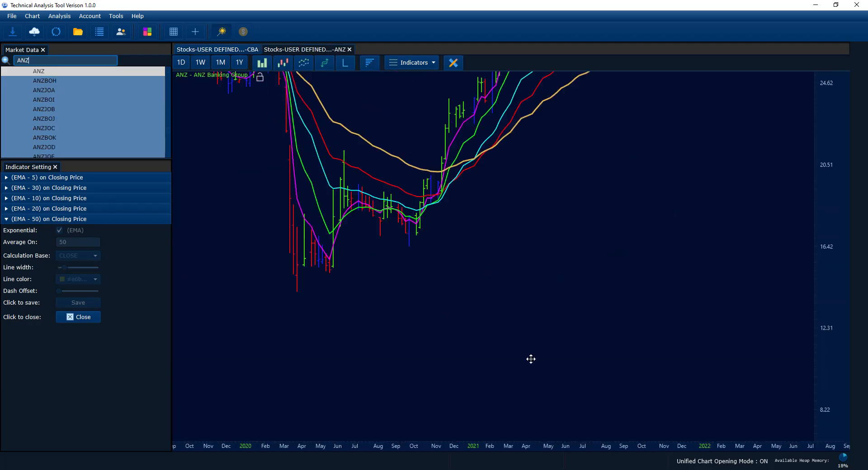
left_click(286, 63)
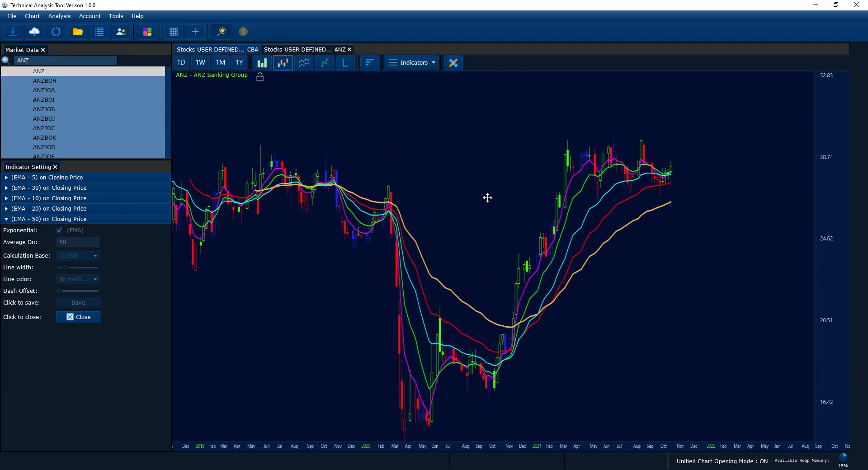
Examine the moving averages on the ANZ chart and compare them with those on the CBA chart.
scroll(839, 236, "down", 2)
scroll(553, 225, "down", 2)
left_click_drag(553, 225, 528, 216)
scroll(529, 218, "up", 2)
left_click(208, 50)
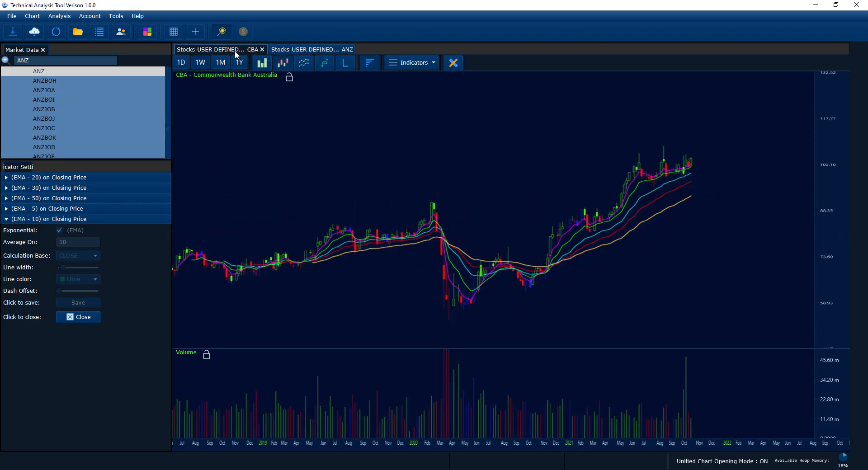
left_click(319, 51)
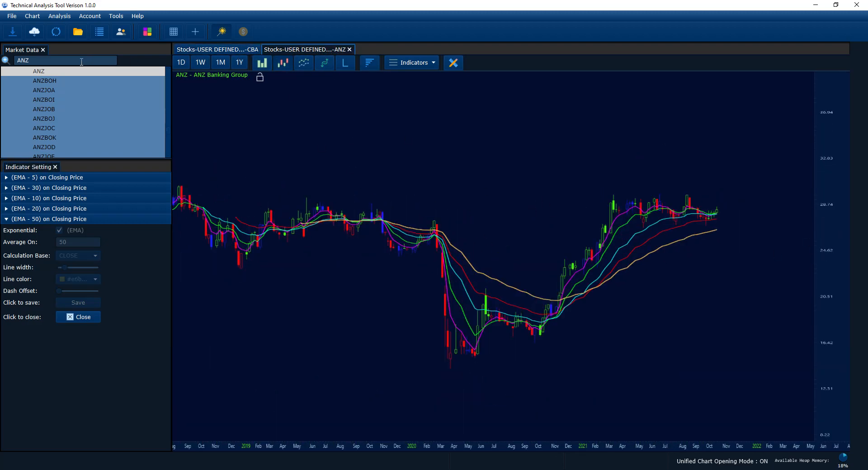
Search for NAB, open its chart as candlesticks and fit the price history with its moving averages in view.
left_click(49, 61)
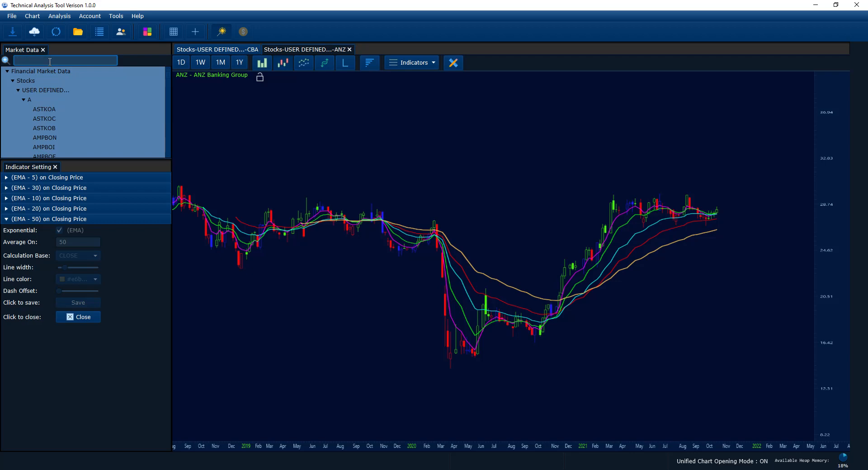
type("NAB")
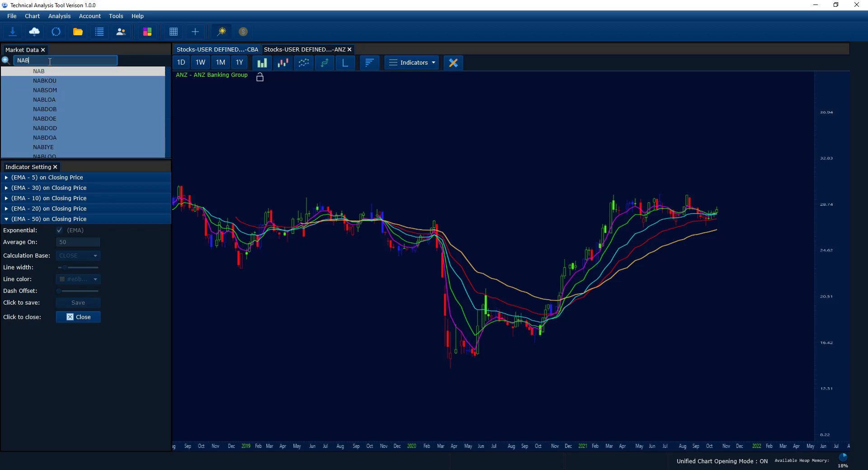
key("Return")
left_click(283, 62)
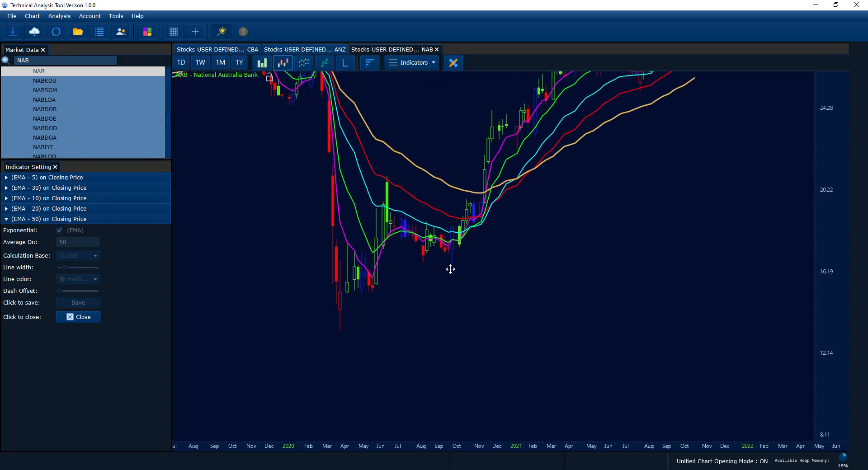
left_click_drag(836, 194, 837, 211)
left_click_drag(611, 175, 614, 326)
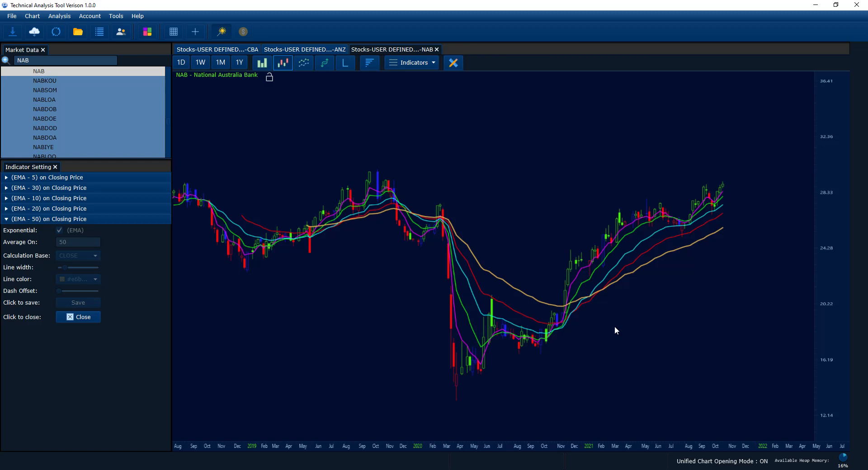
scroll(827, 261, "down", 2)
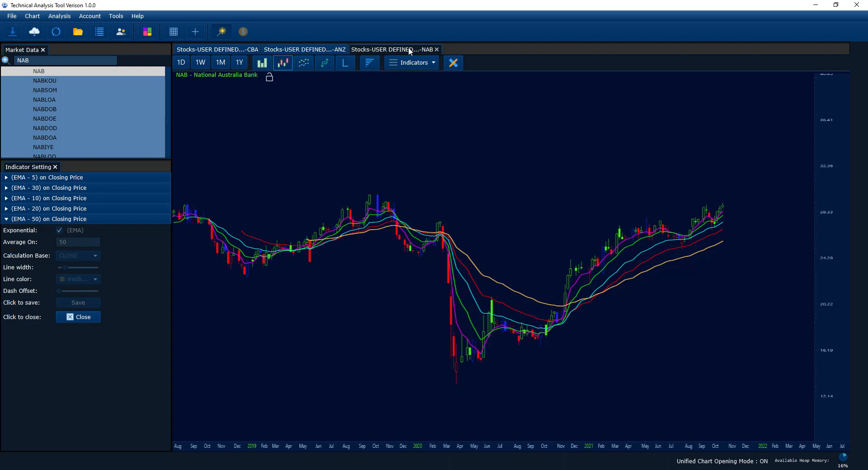
Close the NAB, ANZ and CBA charts and extend the market data list.
left_click(436, 49)
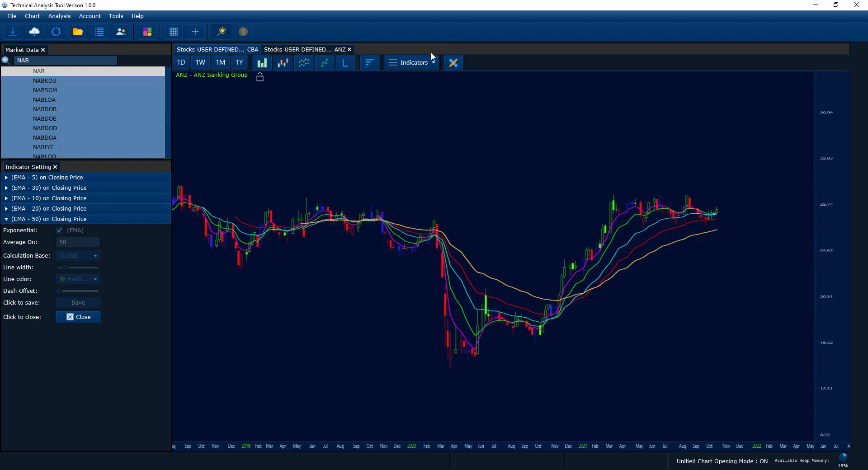
left_click(348, 50)
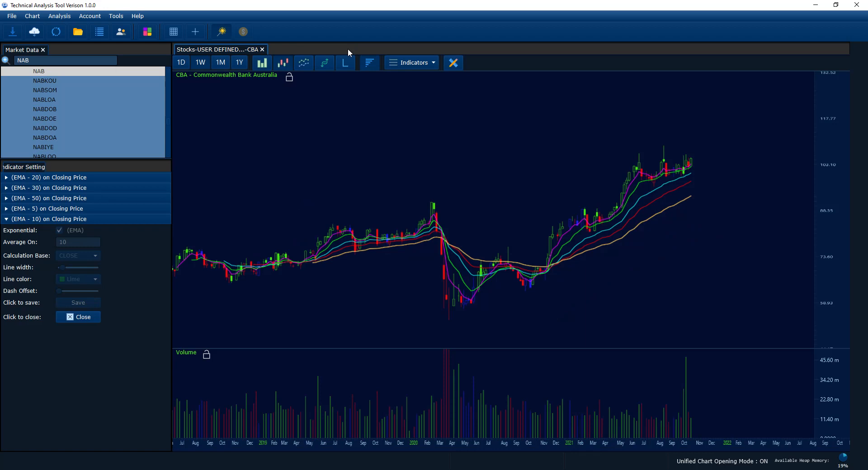
left_click(262, 50)
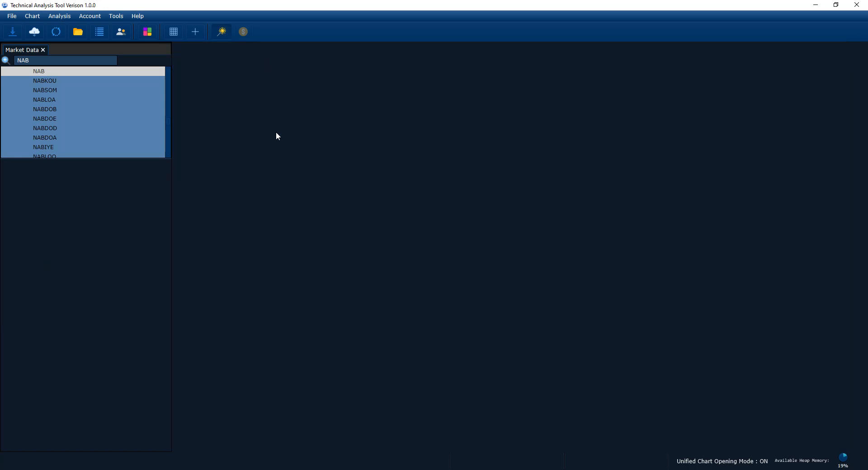
left_click_drag(109, 159, 109, 270)
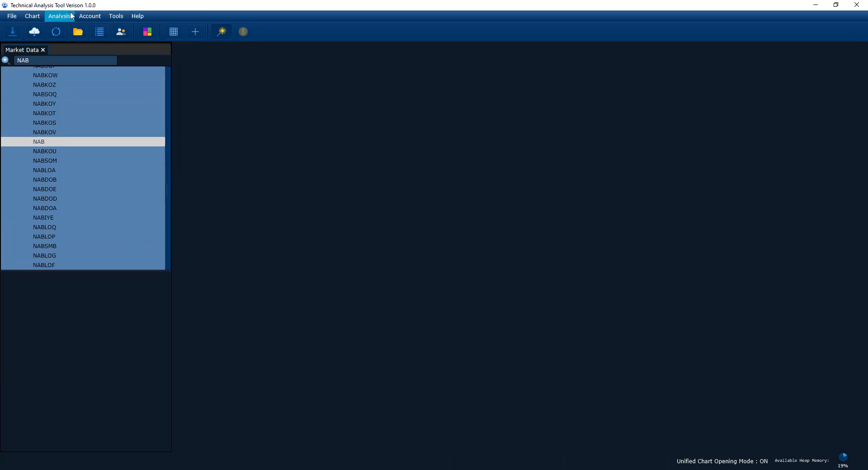
Clear the unified chart opening settings.
left_click(32, 16)
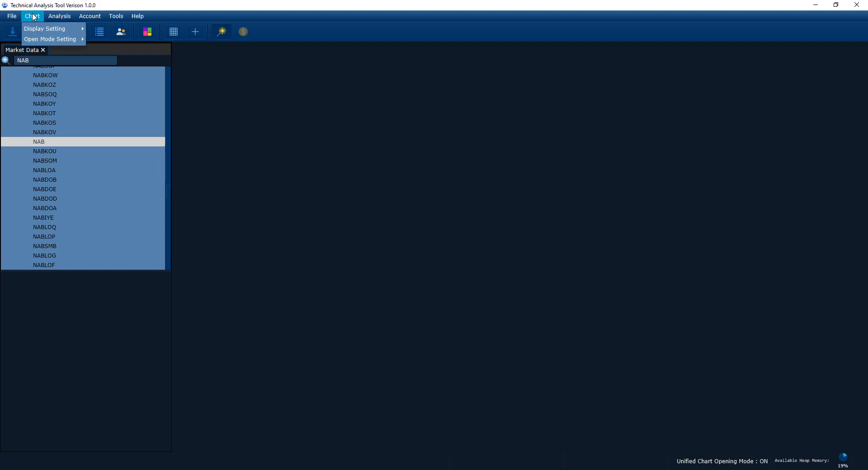
mouse_move(39, 39)
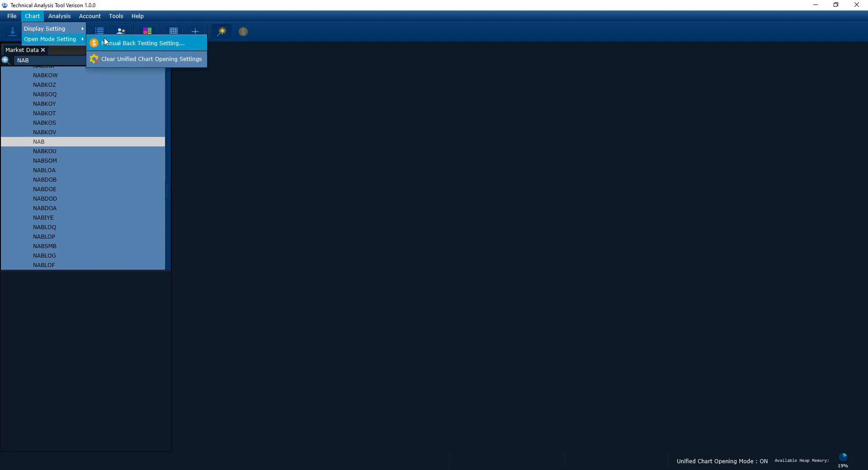
left_click(139, 59)
left_click(34, 16)
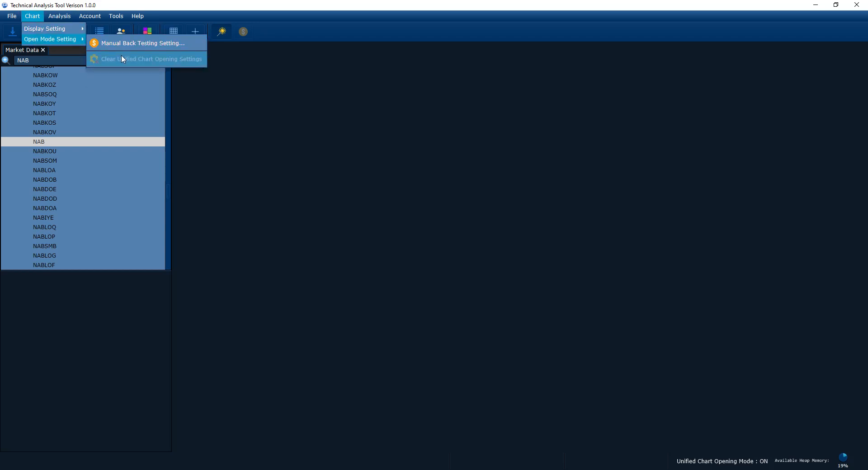
left_click(308, 165)
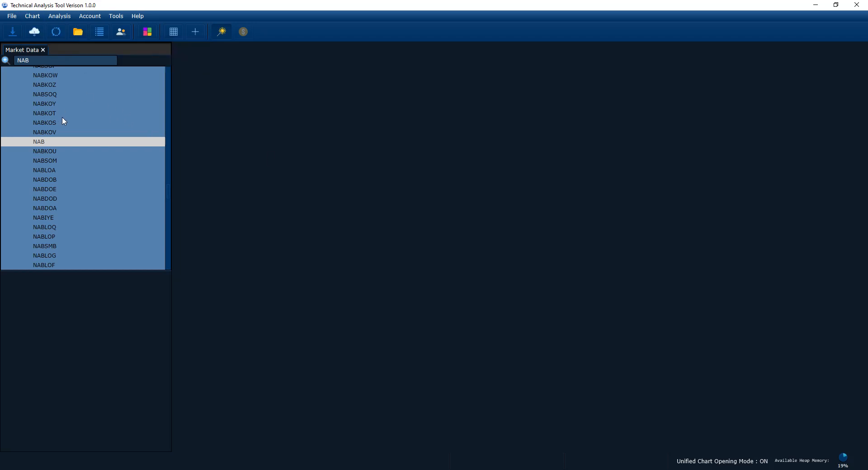
Open the NAB chart from the market data list and display it as candlesticks.
double_click(61, 141)
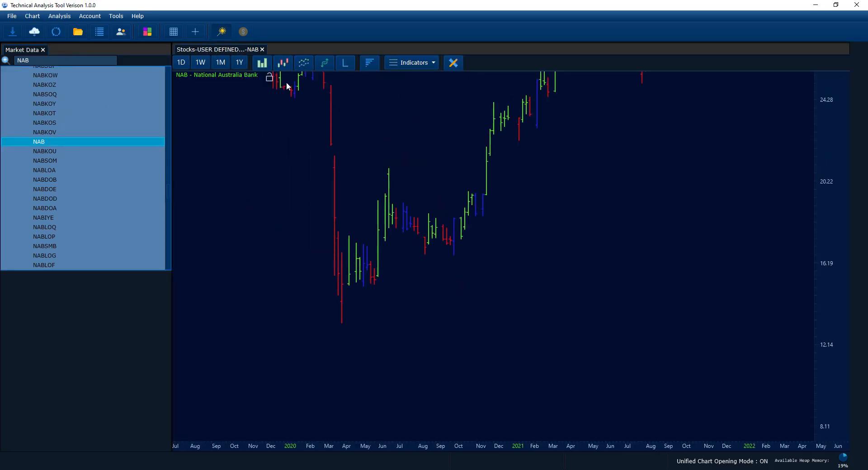
left_click(283, 62)
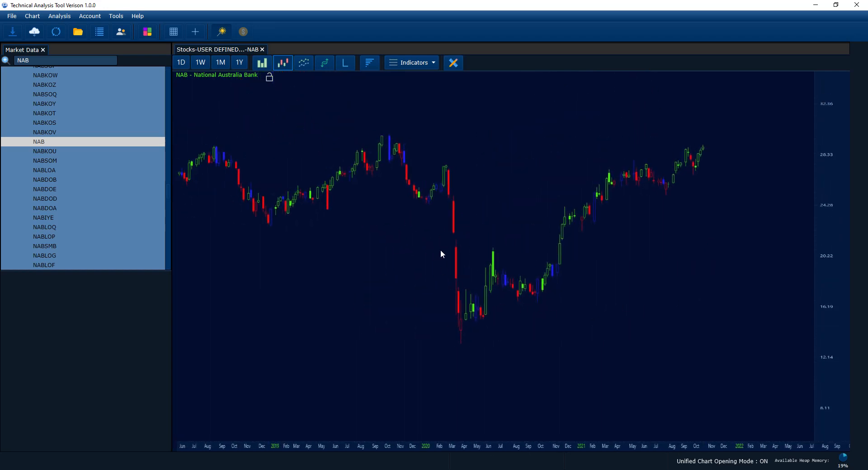
Add a moving average indicator to the NAB chart and make it exponential, with more room for its settings.
left_click(402, 69)
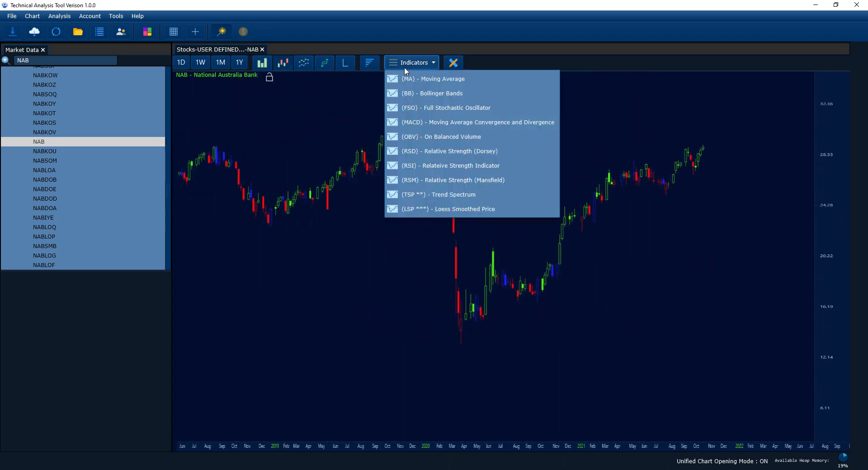
left_click(429, 85)
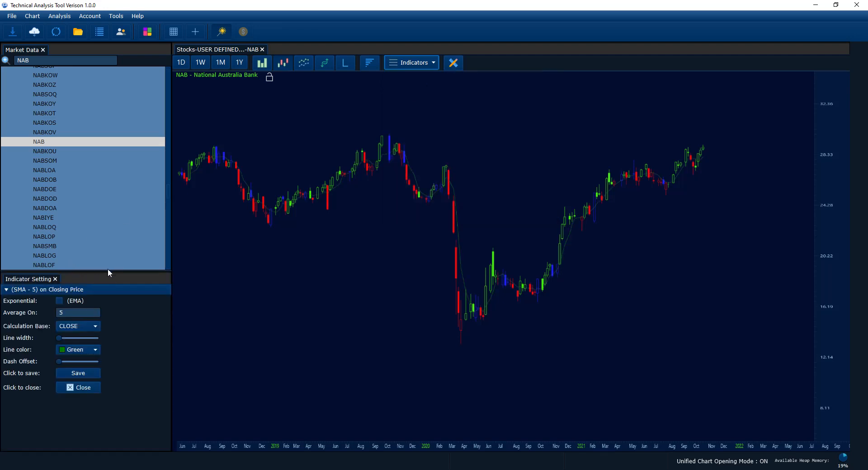
left_click_drag(107, 269, 96, 169)
left_click(59, 195)
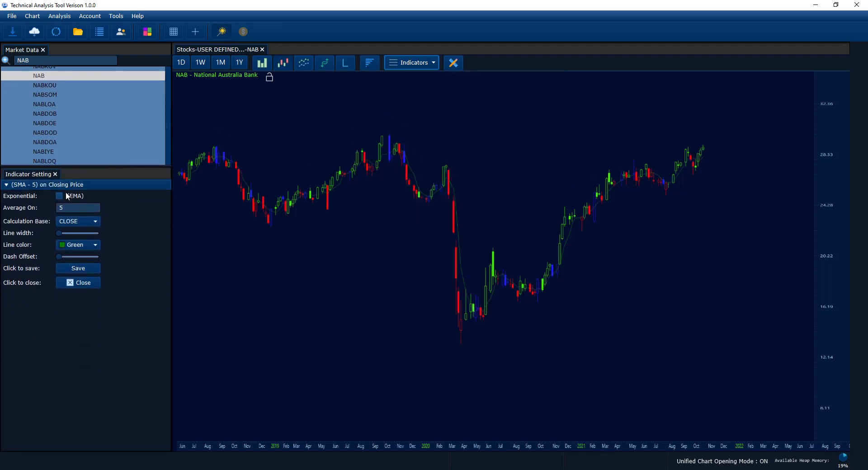
Set the exponential moving average on the NAB chart to 50 periods with line colour #ffb366 and a slightly thicker line.
left_click(411, 66)
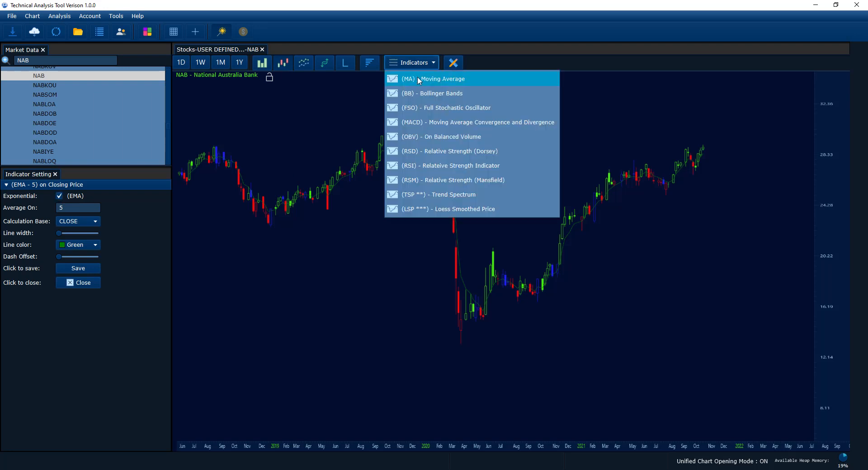
left_click(72, 207)
type("0")
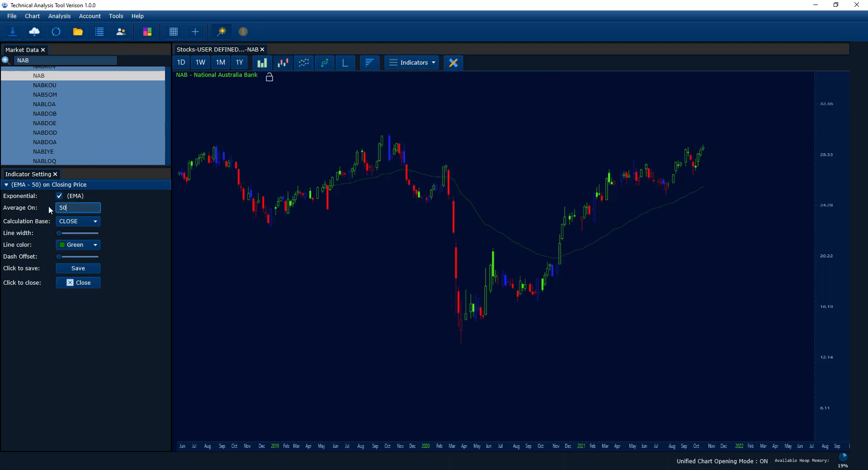
left_click(81, 246)
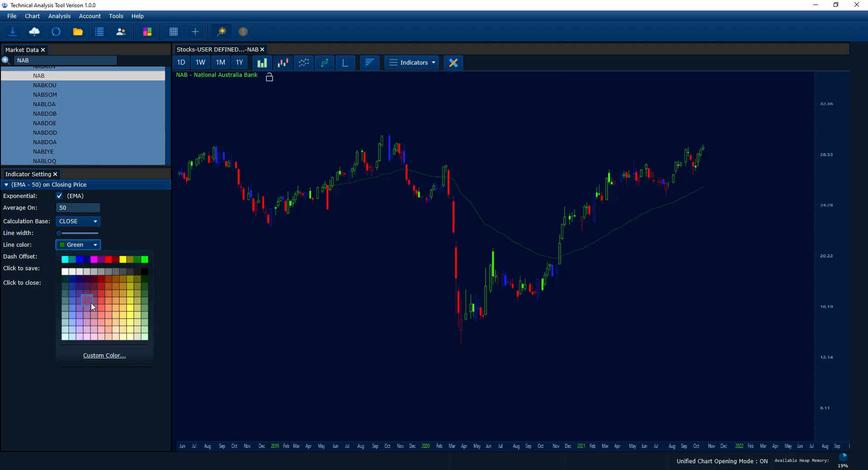
left_click(108, 308)
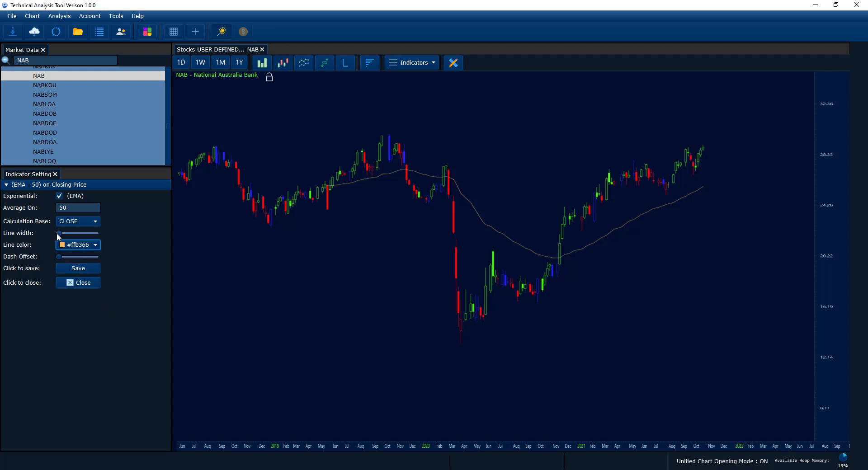
left_click_drag(59, 236, 62, 234)
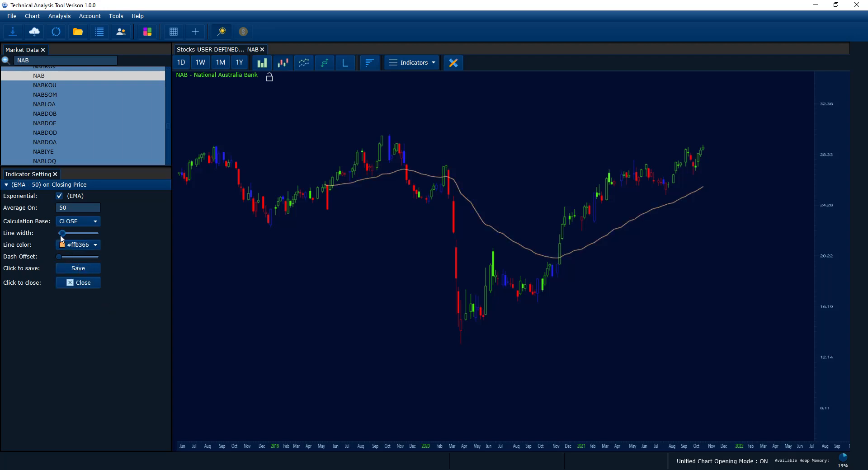
Add a 30-period exponential moving average to the NAB chart with a slightly thicker Lime line.
left_click(418, 67)
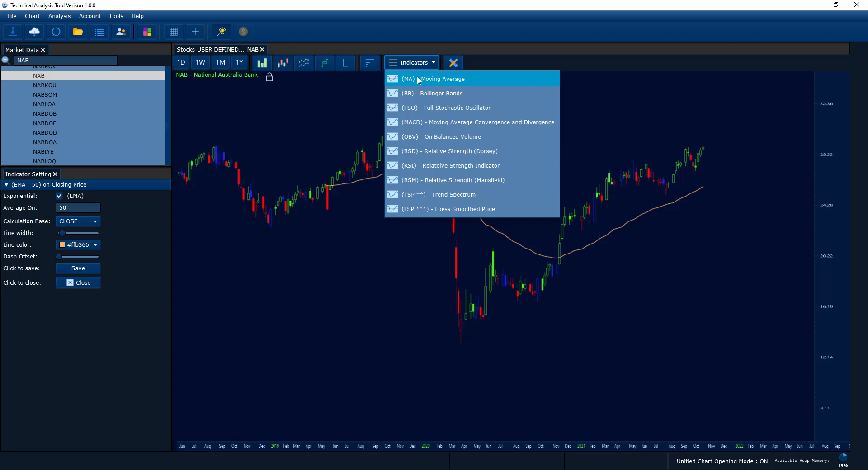
left_click(418, 79)
double_click(72, 218)
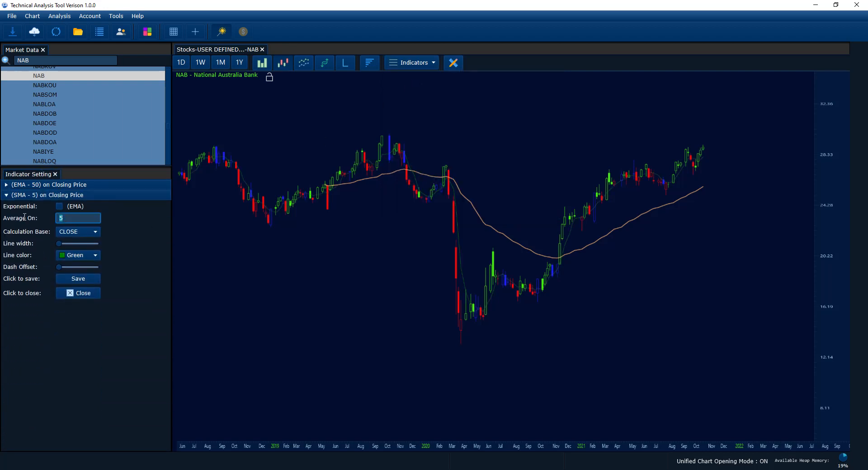
type("30")
left_click(59, 206)
left_click(70, 255)
left_click(145, 271)
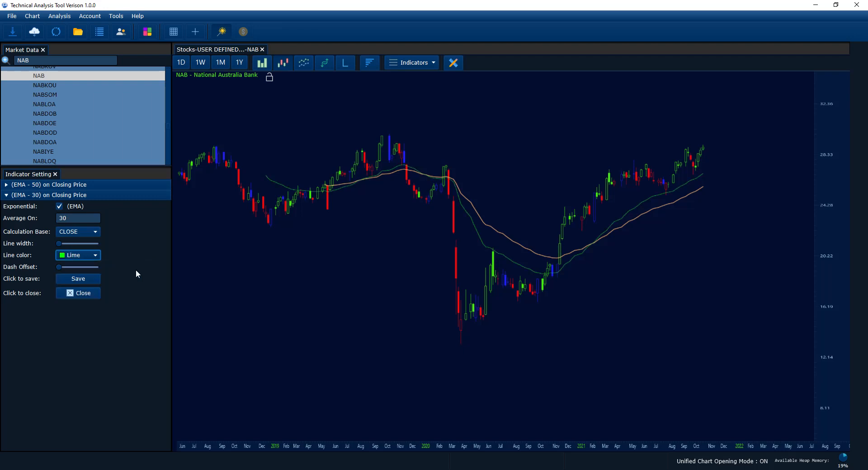
left_click_drag(63, 244, 62, 244)
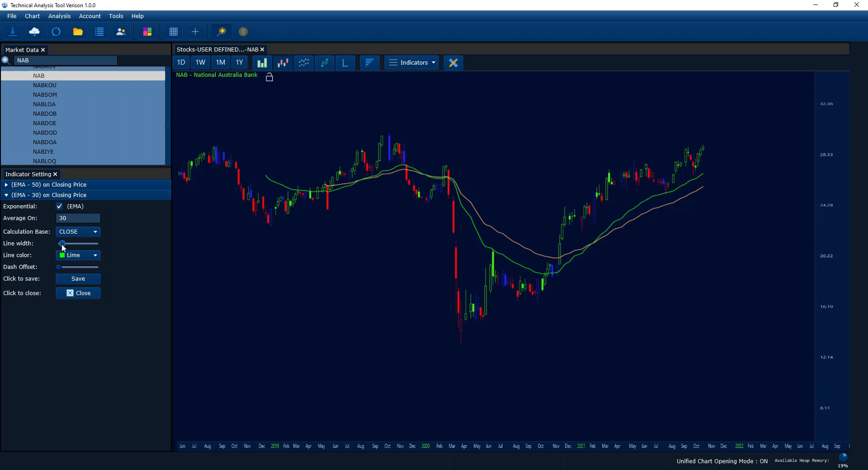
Add a 20-period exponential moving average to the NAB chart with a slightly thicker Red line.
left_click(411, 62)
left_click(402, 80)
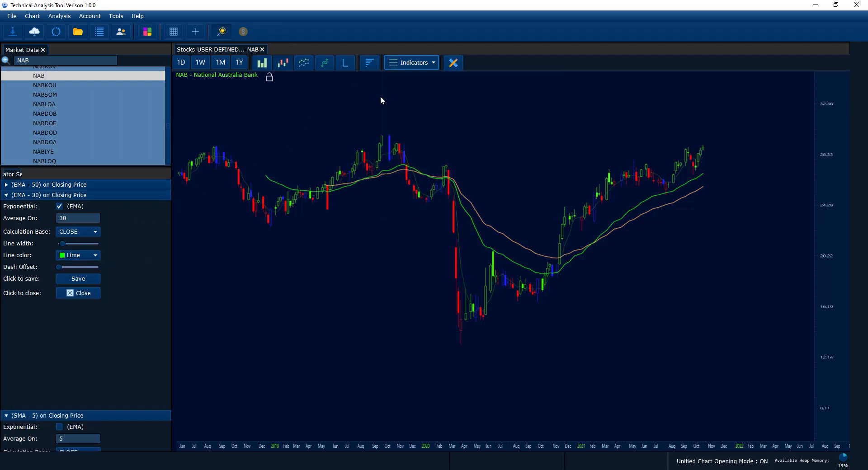
double_click(61, 224)
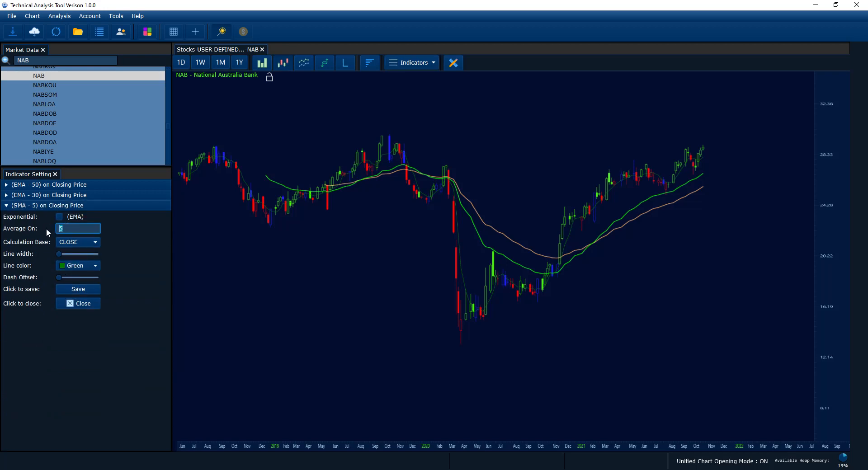
type("20")
left_click(59, 217)
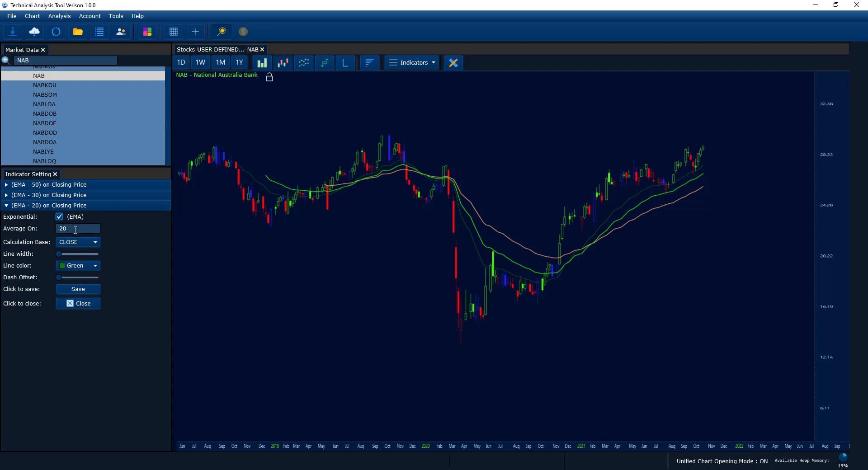
left_click_drag(59, 254, 61, 254)
left_click(66, 265)
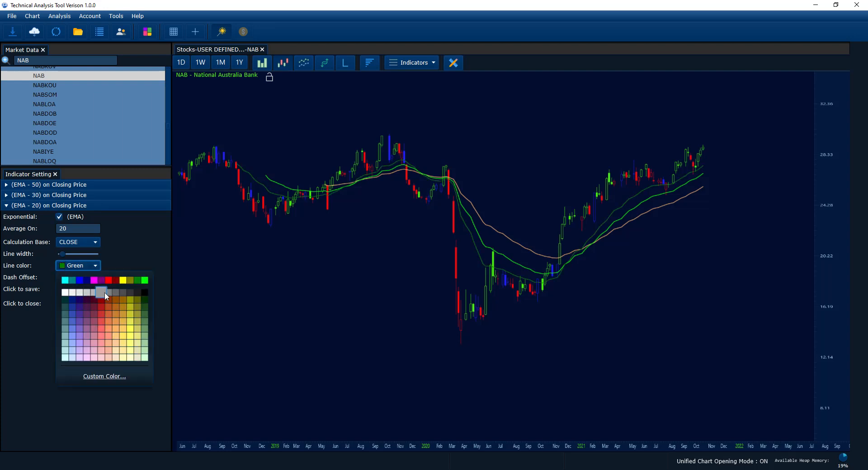
left_click(110, 279)
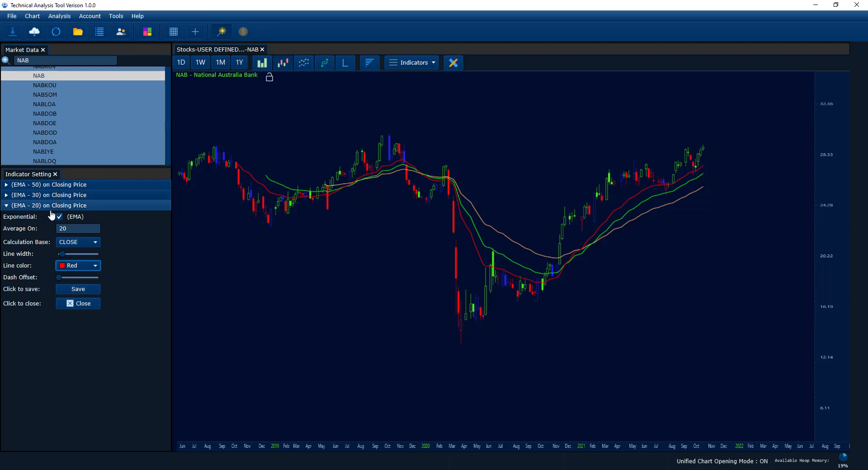
Add a 10-period simple moving average to the NAB chart with a thicker Magenta line.
left_click(413, 61)
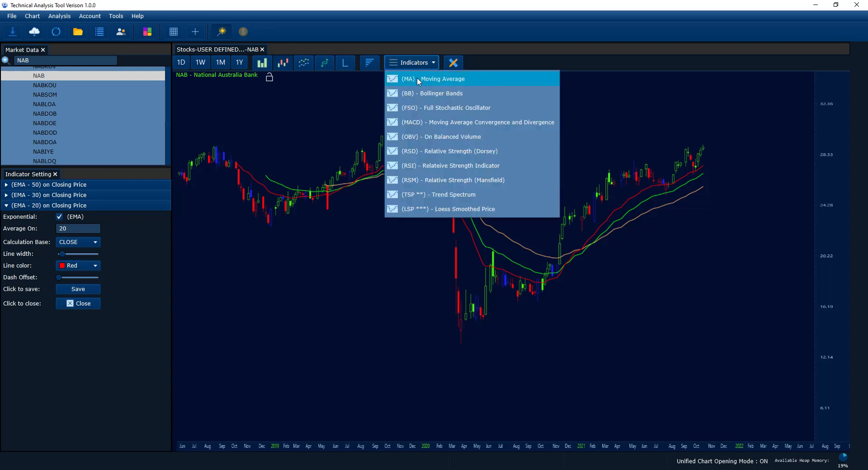
left_click(416, 77)
double_click(72, 234)
type("10")
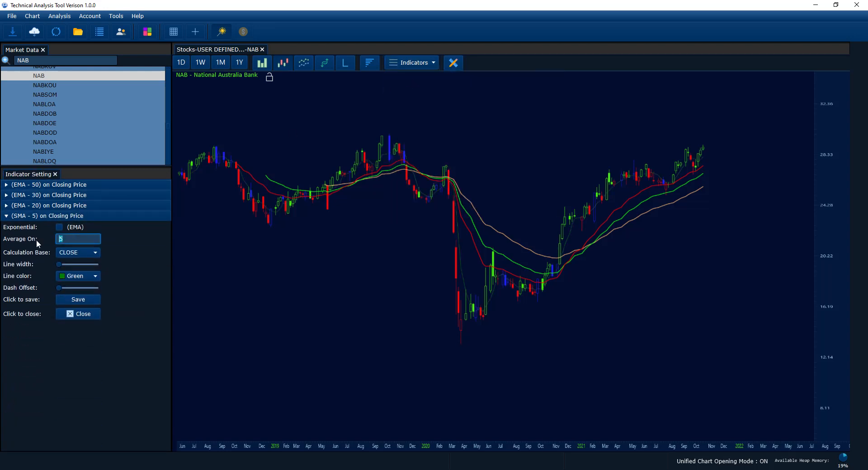
left_click(72, 276)
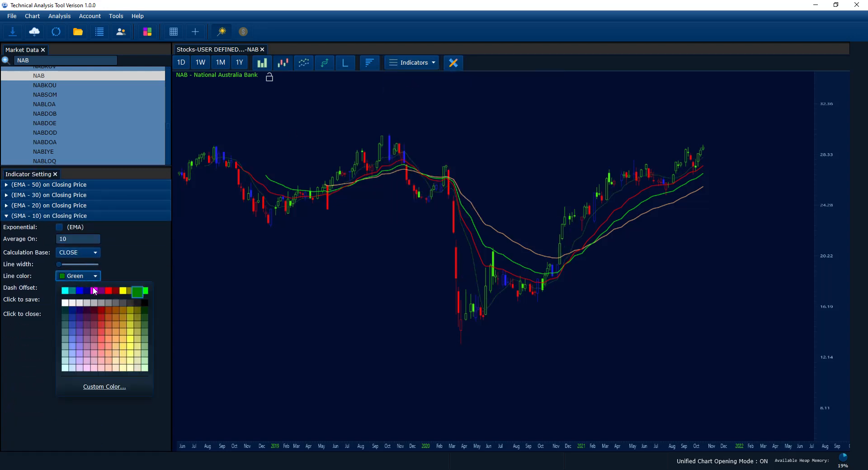
left_click(137, 293)
left_click_drag(59, 264, 63, 265)
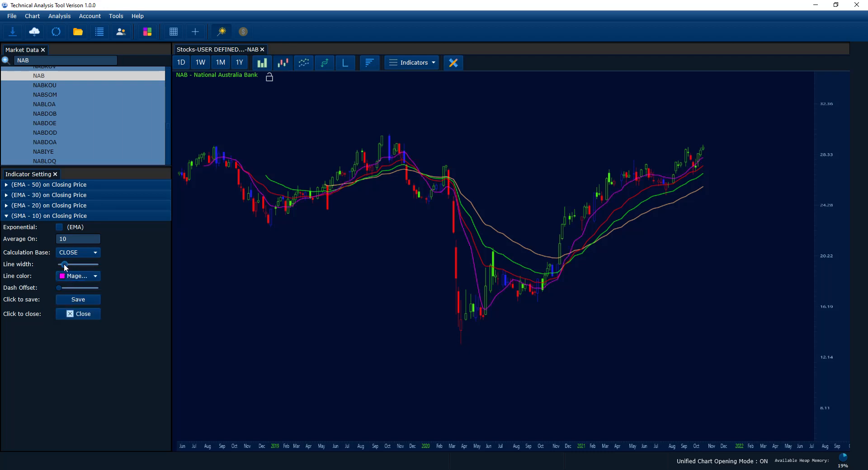
Save the settings of the EMA 50, EMA 30, EMA 20 and SMA 10 indicators, and collapse their settings.
left_click(82, 218)
left_click(82, 216)
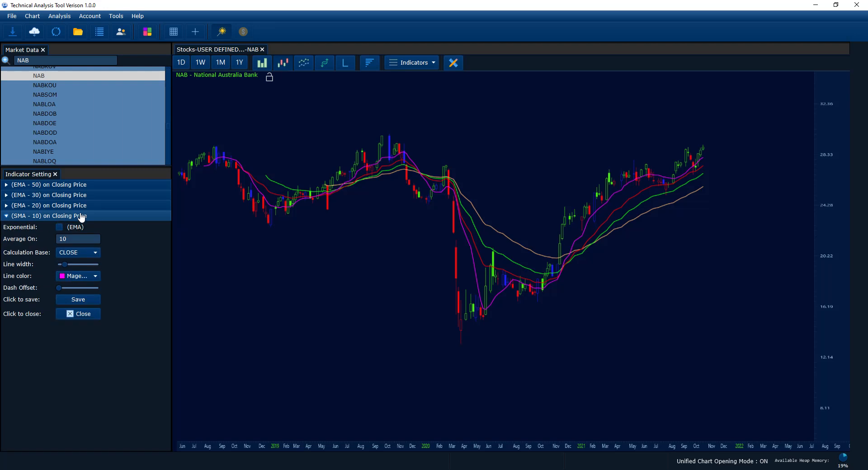
left_click(77, 185)
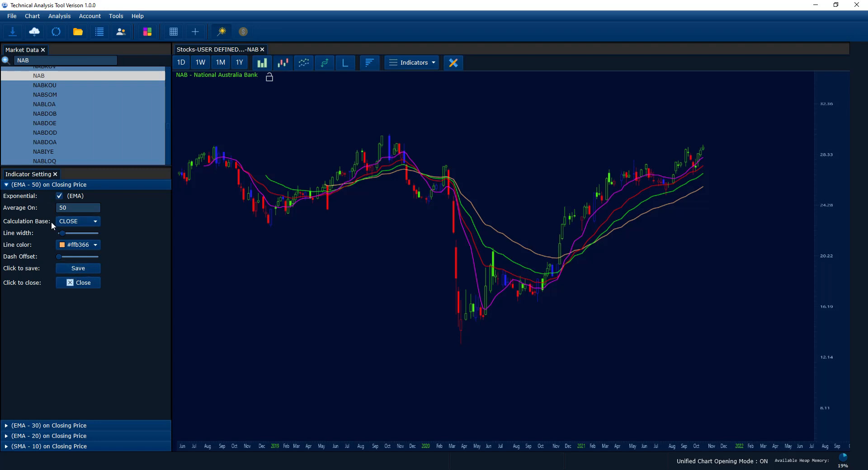
left_click(79, 269)
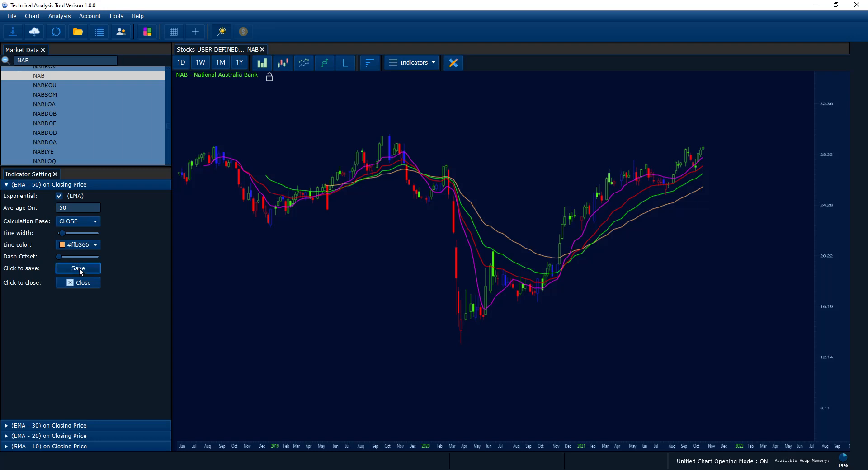
left_click(61, 196)
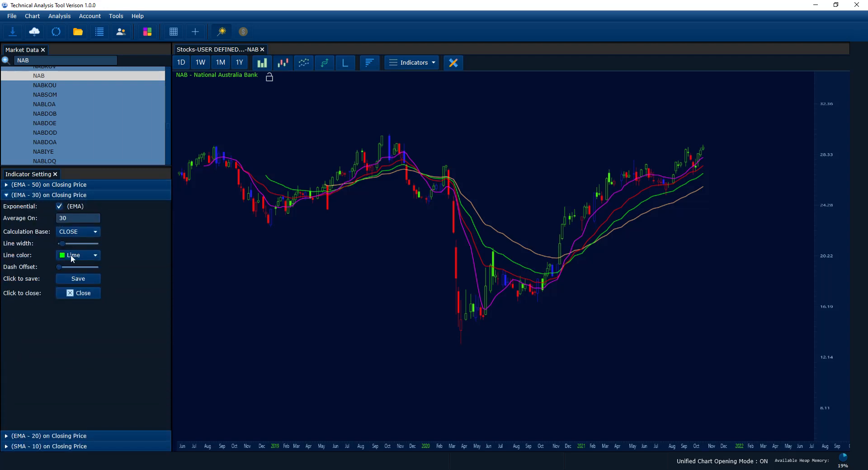
left_click(77, 278)
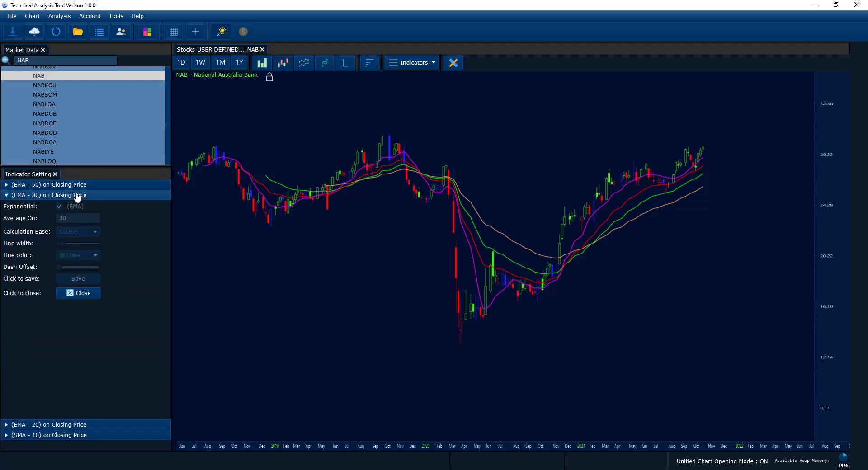
left_click(71, 206)
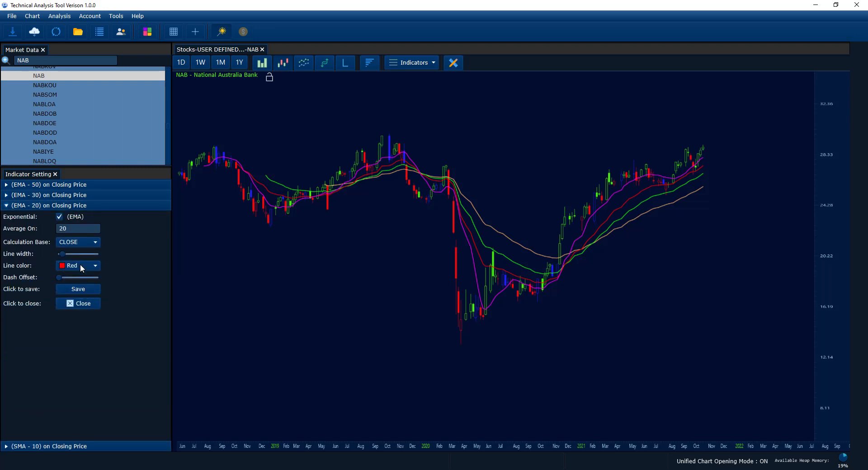
left_click(79, 289)
left_click(57, 219)
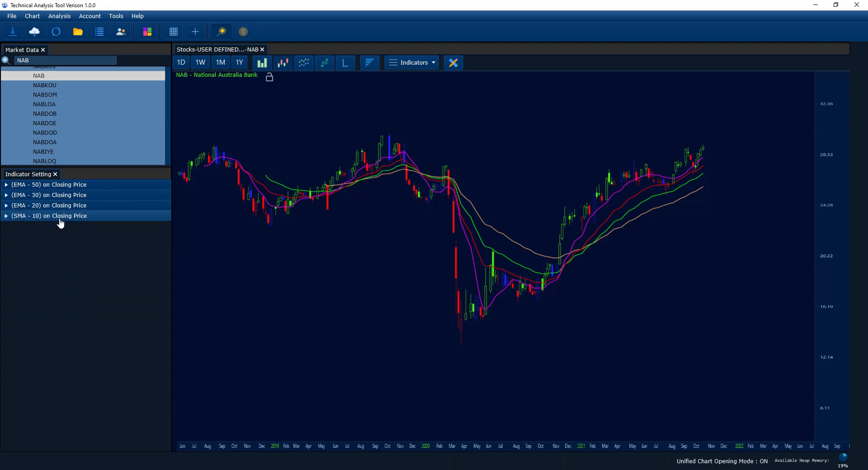
left_click(69, 299)
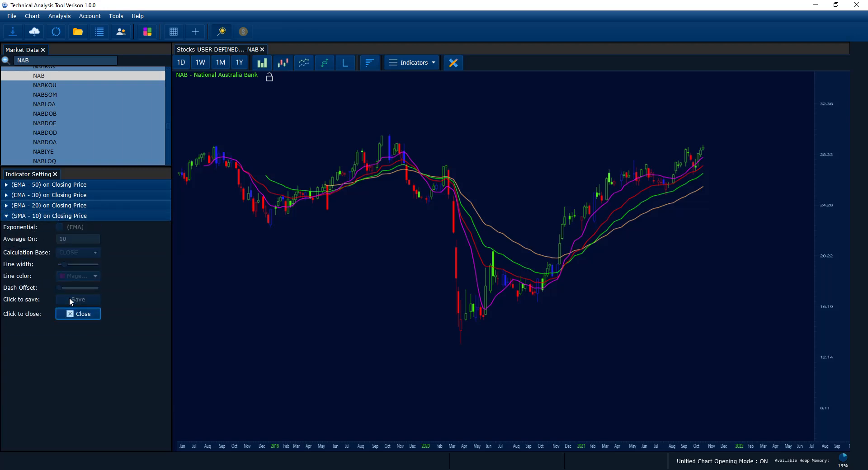
left_click(101, 219)
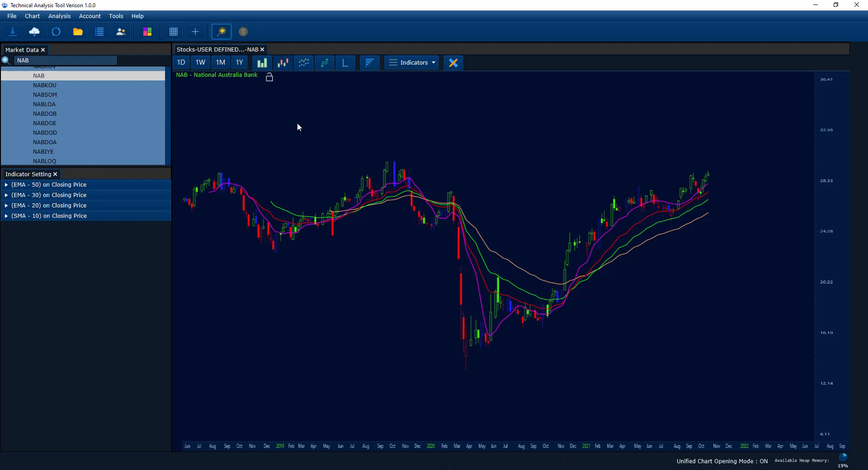
Close the NAB chart and reopen it through the market data search, entering "Nba".
left_click(263, 49)
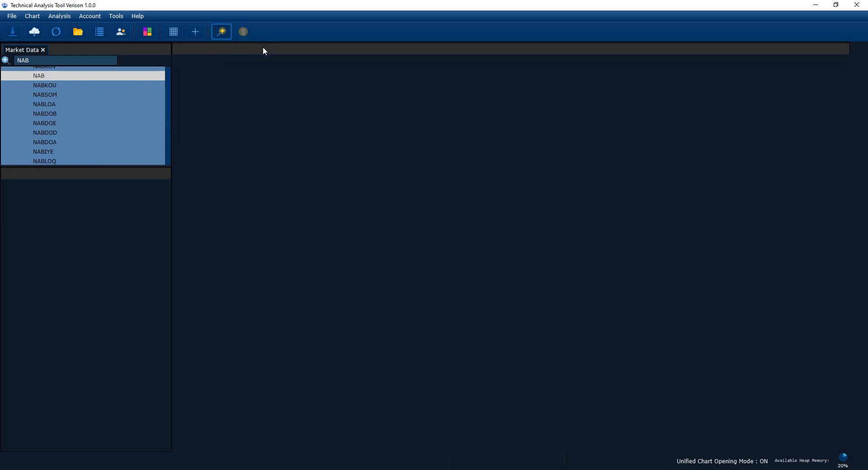
left_click(86, 60)
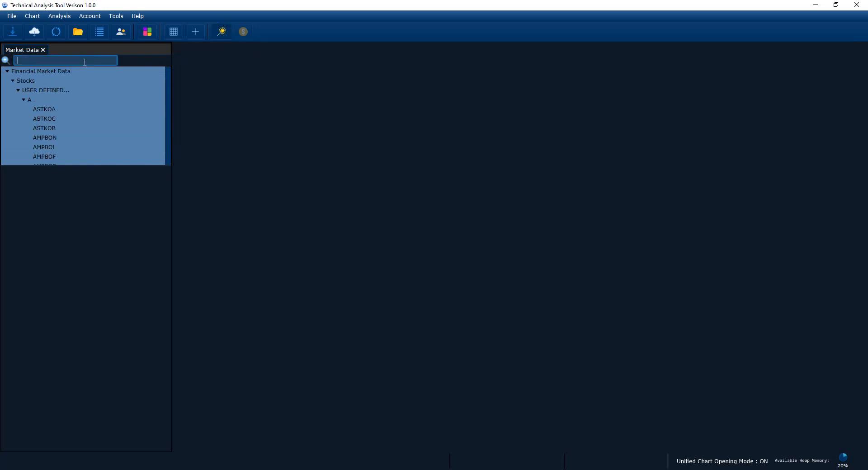
type("N")
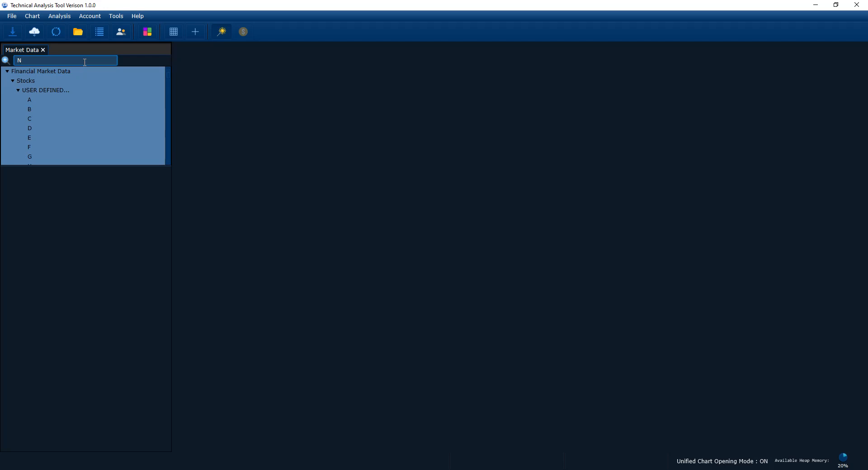
type("aba")
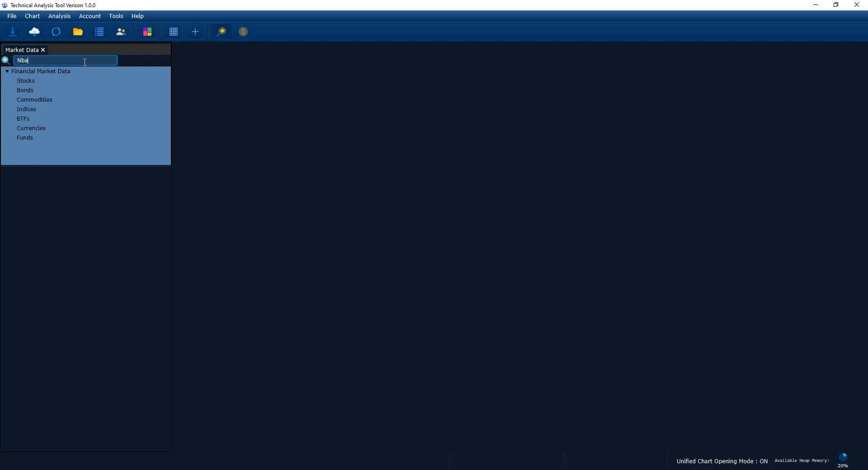
key("Return")
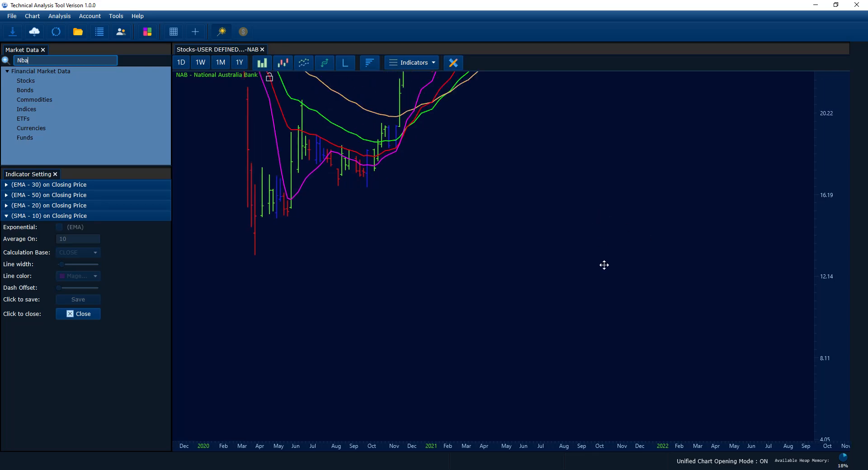
Display the reopened NAB chart as candlesticks and check the settings of its 30-period exponential moving average.
left_click(285, 63)
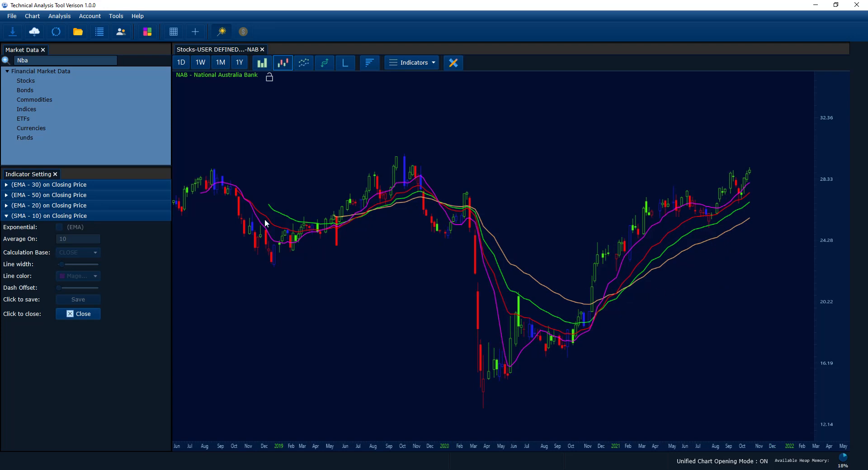
left_click(129, 185)
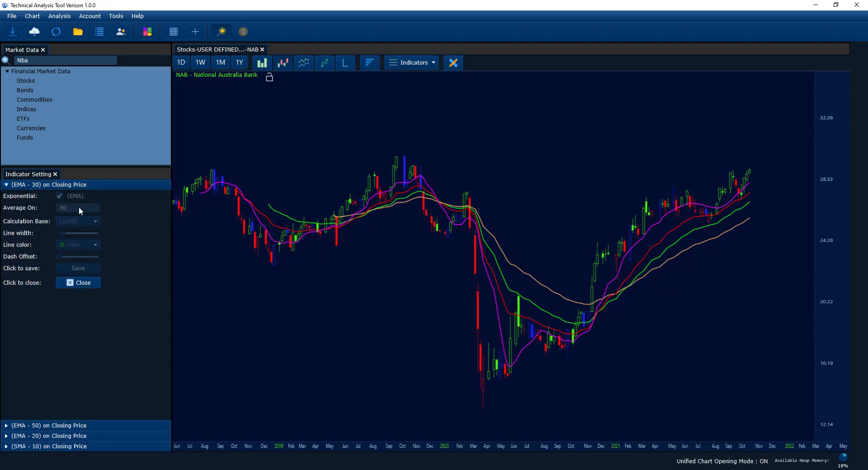
left_click(124, 185)
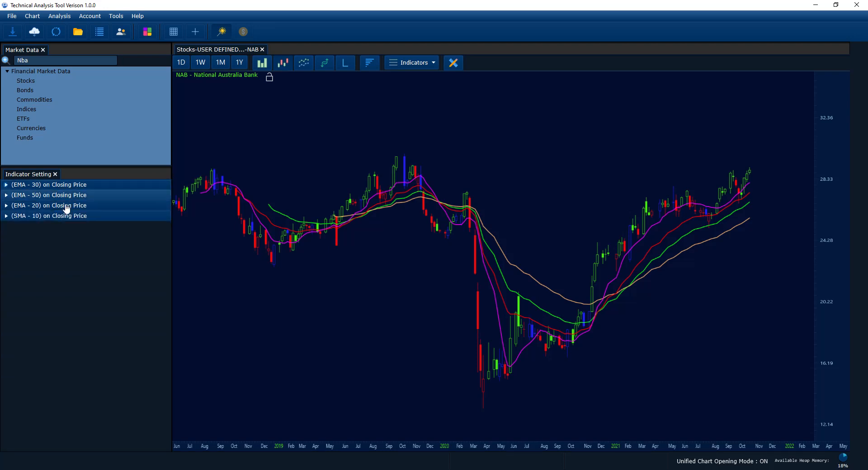
Add a 5-period moving average to the NAB chart with a thicker White line.
left_click_drag(699, 301, 692, 300)
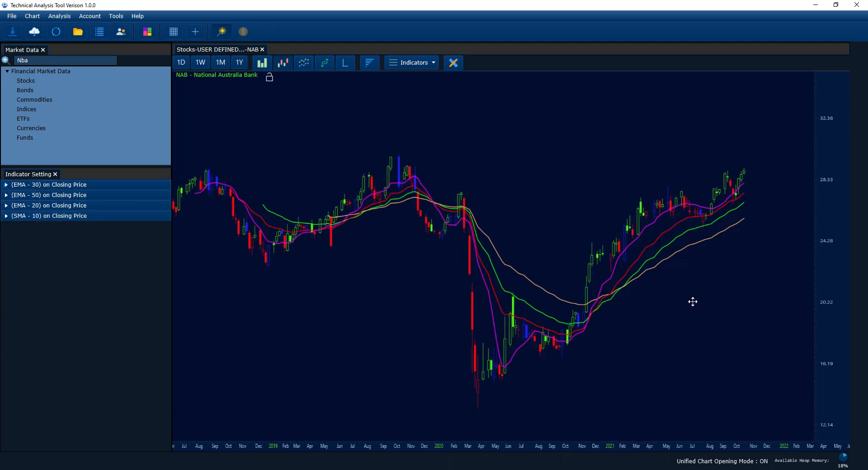
left_click(424, 66)
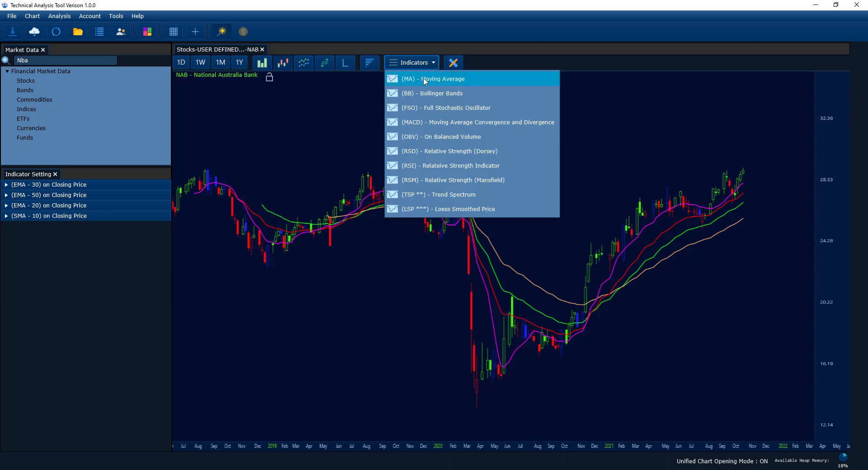
left_click(426, 71)
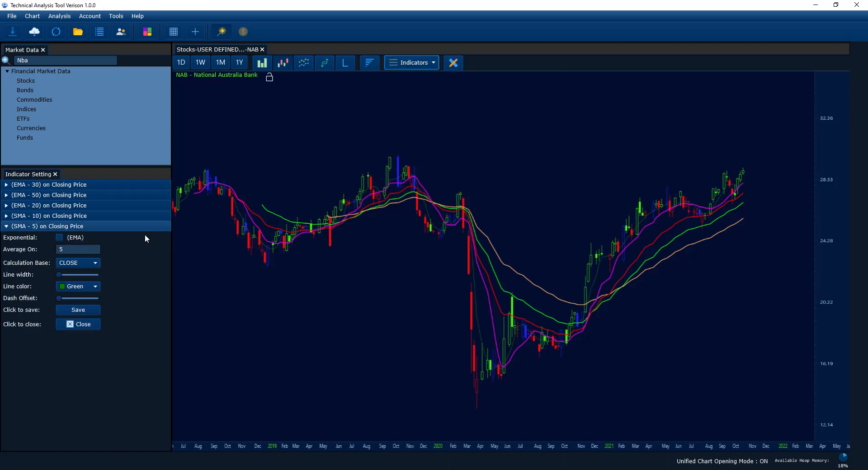
left_click(74, 287)
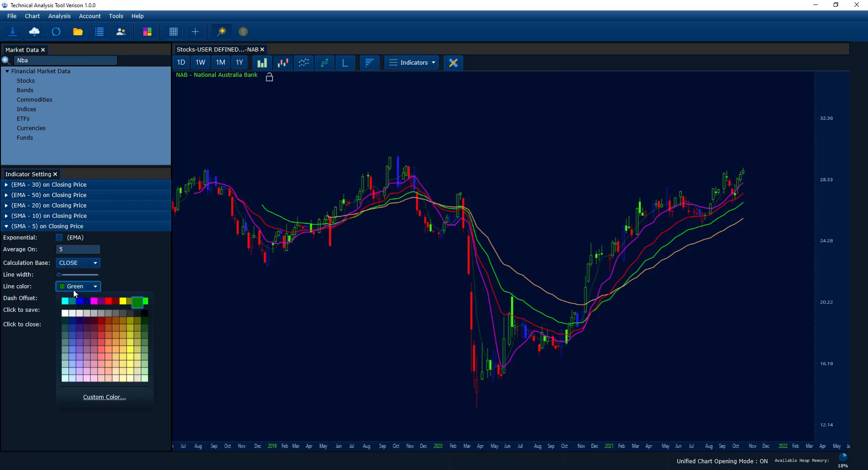
left_click(64, 312)
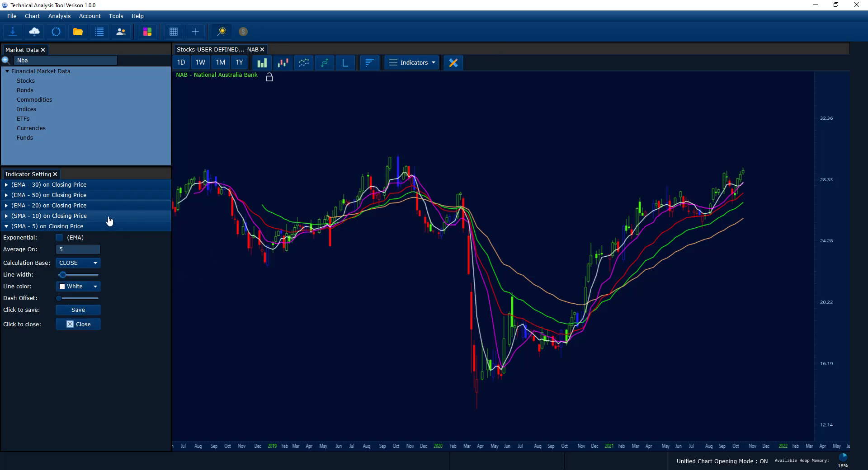
Make the 5-period moving average exponential, save its settings and collapse them.
left_click(59, 237)
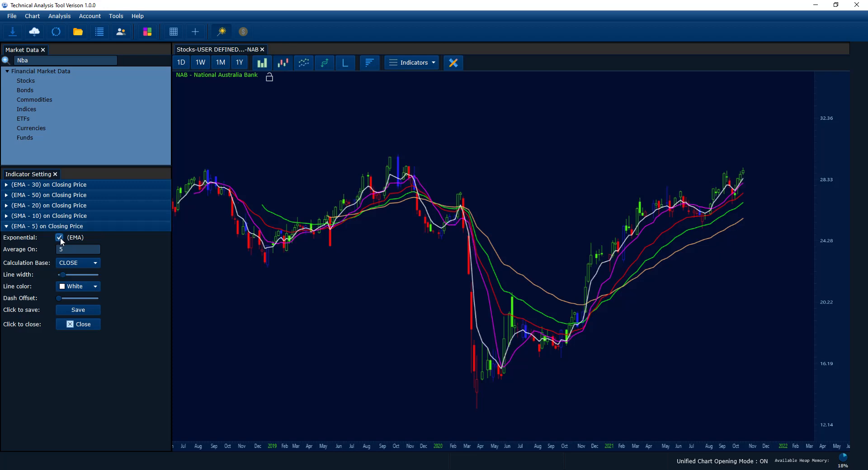
left_click(85, 310)
scroll(299, 308, "up", 3)
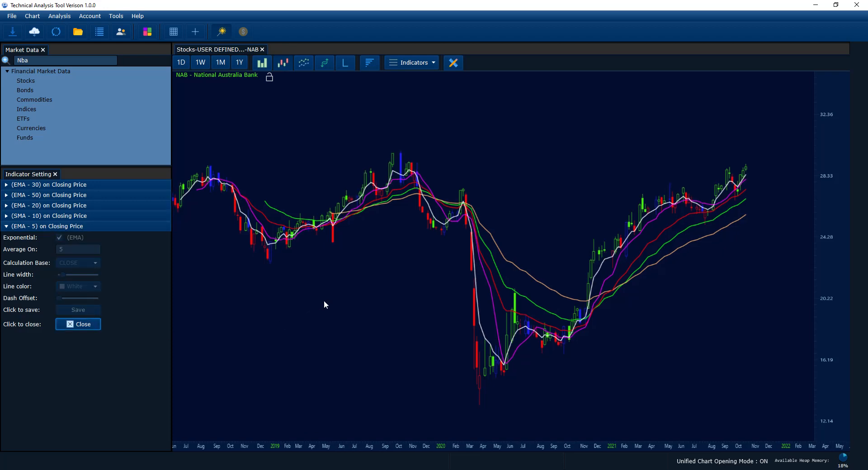
left_click(128, 227)
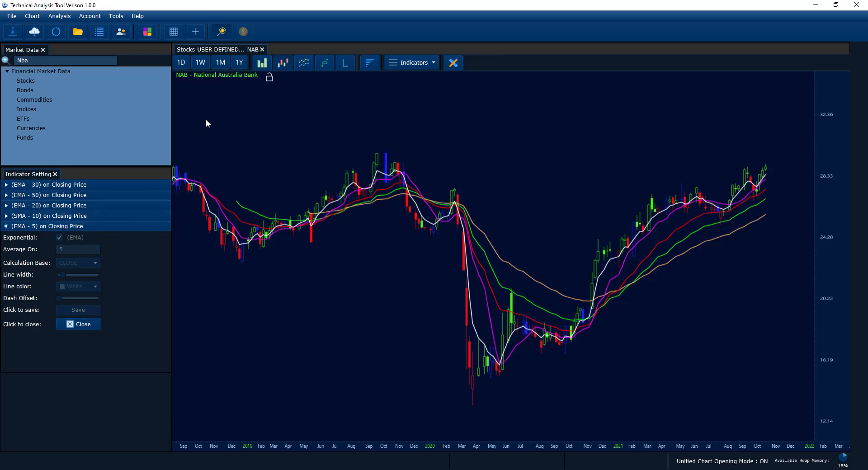
Find CBA through the market data search and open its chart.
left_click(97, 63)
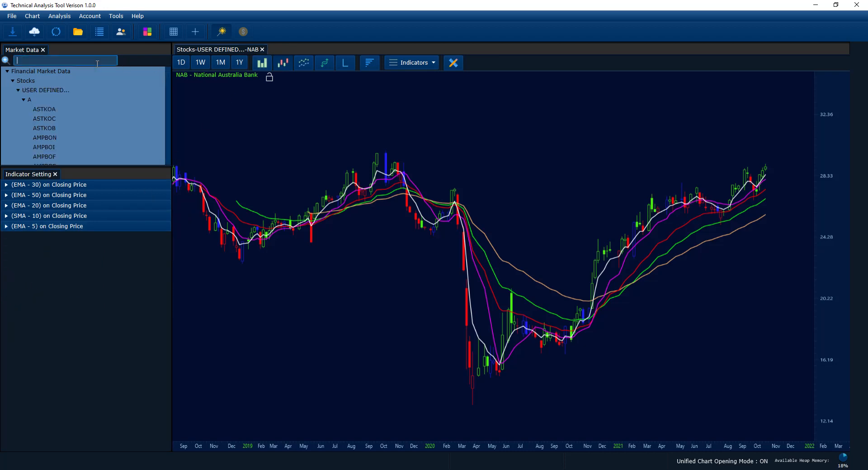
type("CAB")
key("BackSpace")
key("BackSpace")
key("BackSpace")
type("CBA")
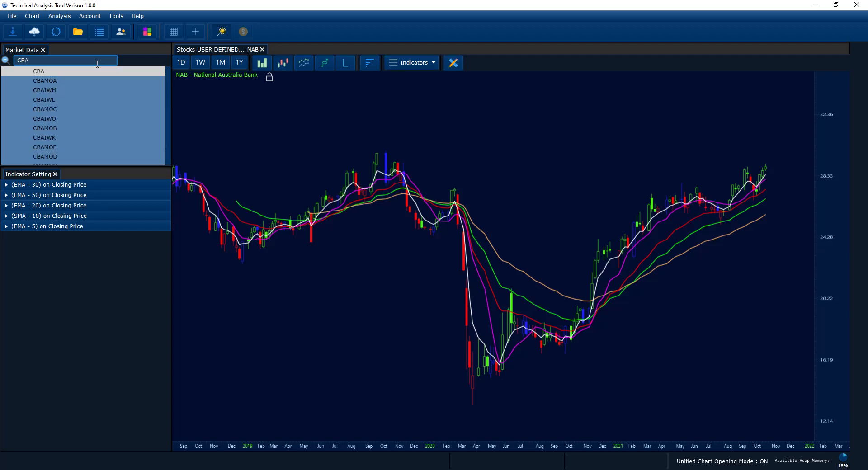
key("Return")
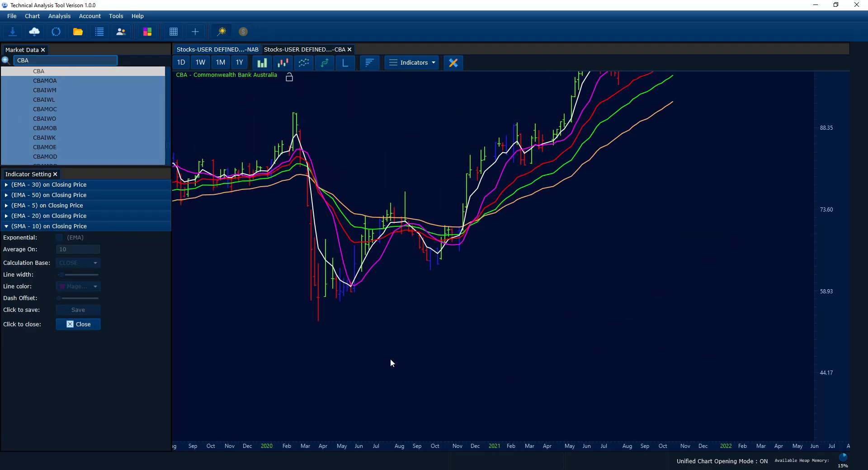
Display the CBA chart as candlesticks and check the settings of its 5-period exponential moving average.
left_click(83, 206)
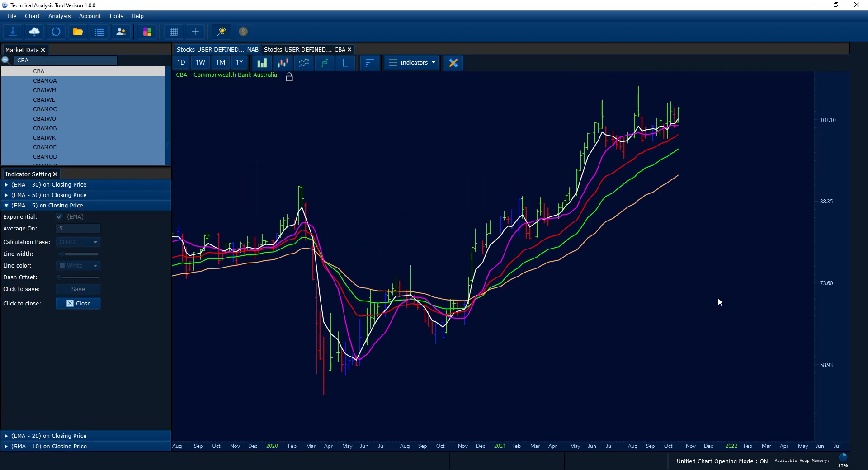
left_click(283, 62)
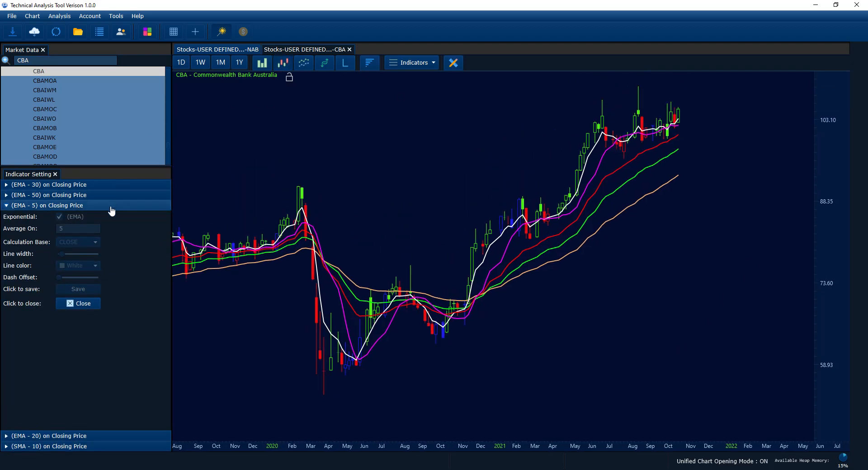
left_click(112, 206)
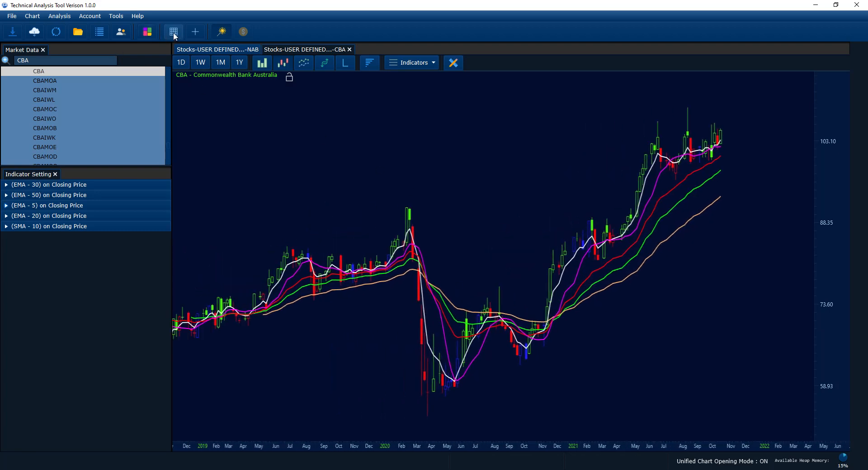
left_click(64, 185)
left_click(64, 185)
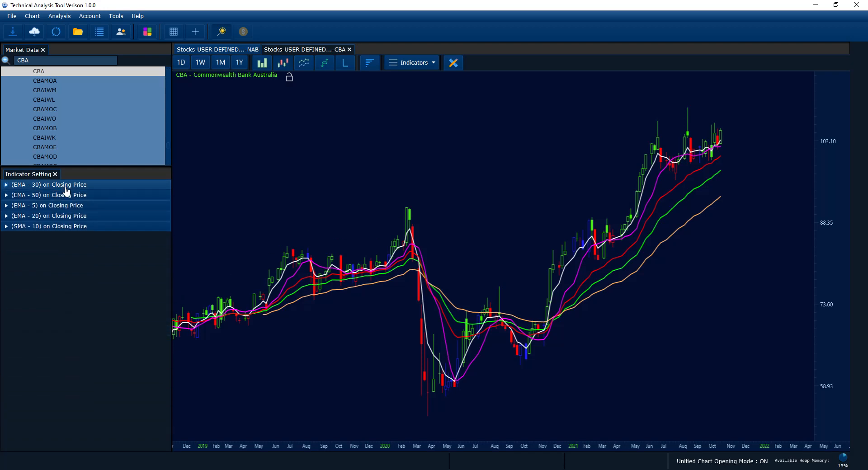
Add the Relative Strength Indicator to the CBA chart and save it with its default settings.
left_click(411, 64)
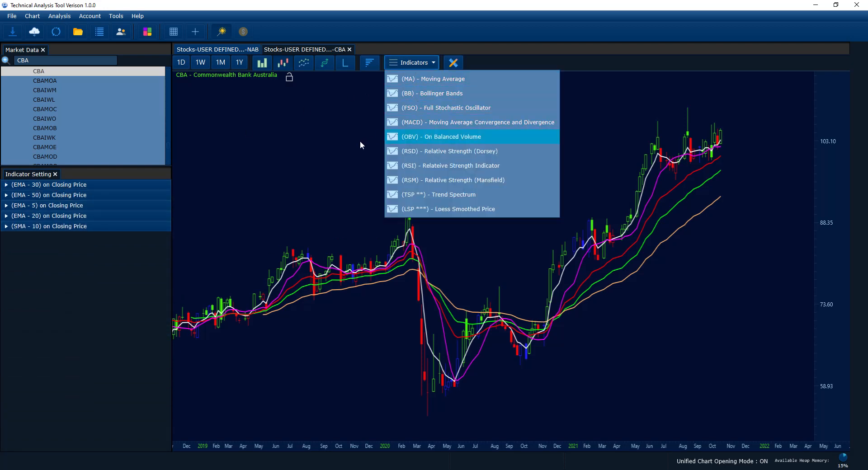
left_click(422, 166)
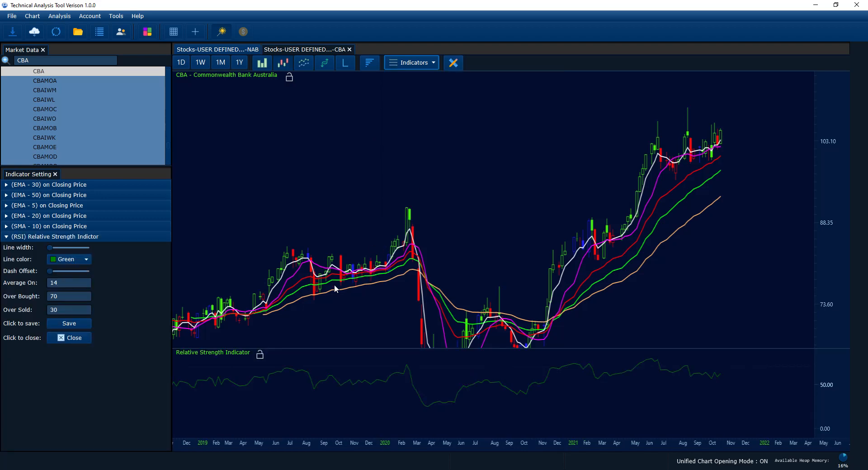
left_click(73, 323)
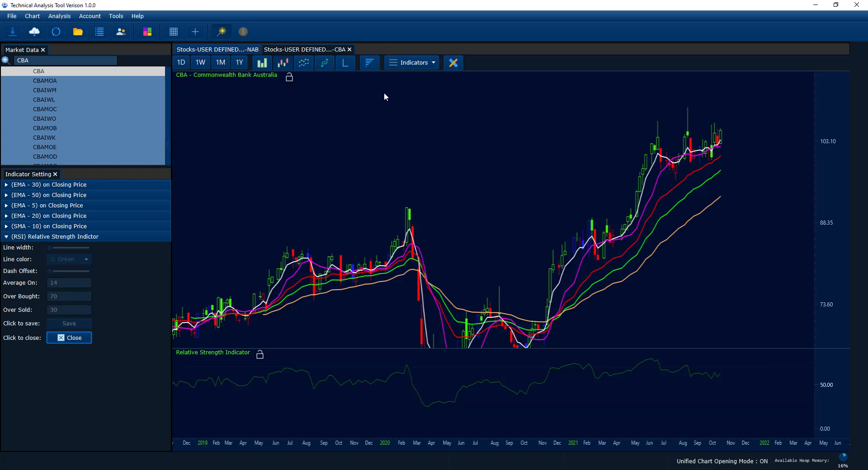
Close the CBA and NAB charts and turn off Unified Chart Opening Mode.
left_click(348, 49)
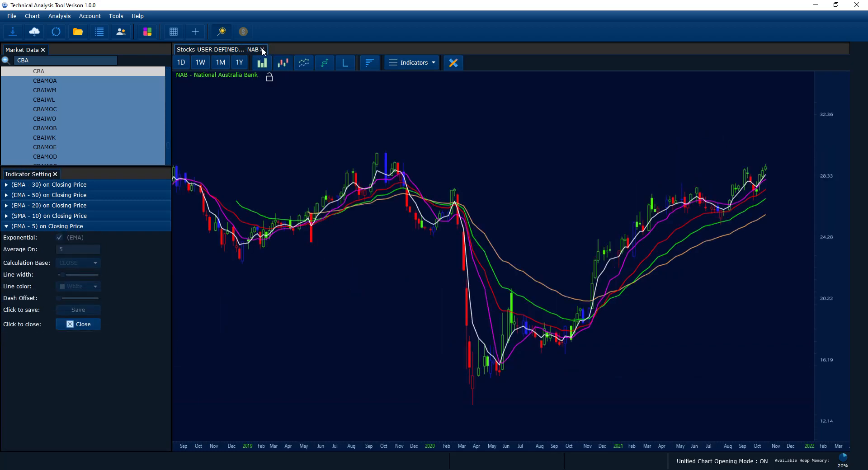
left_click(262, 50)
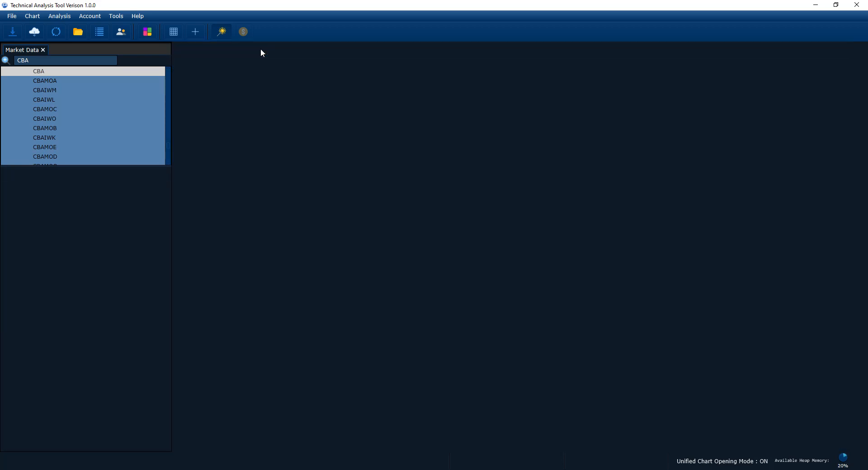
left_click(45, 58)
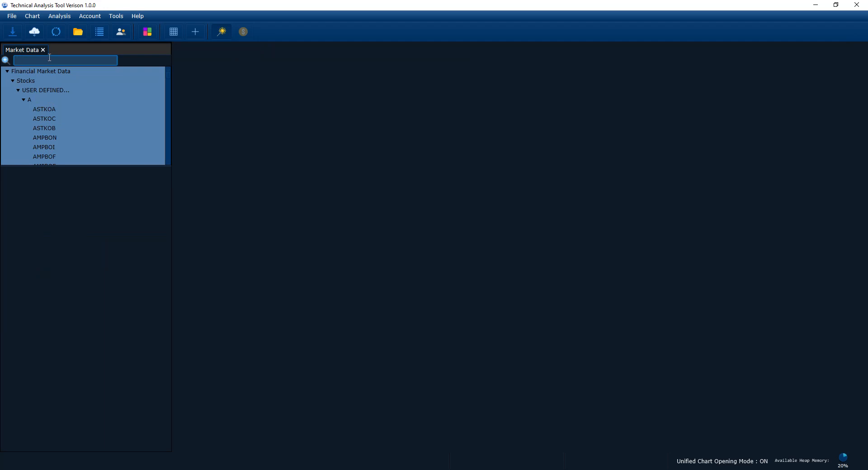
left_click(222, 32)
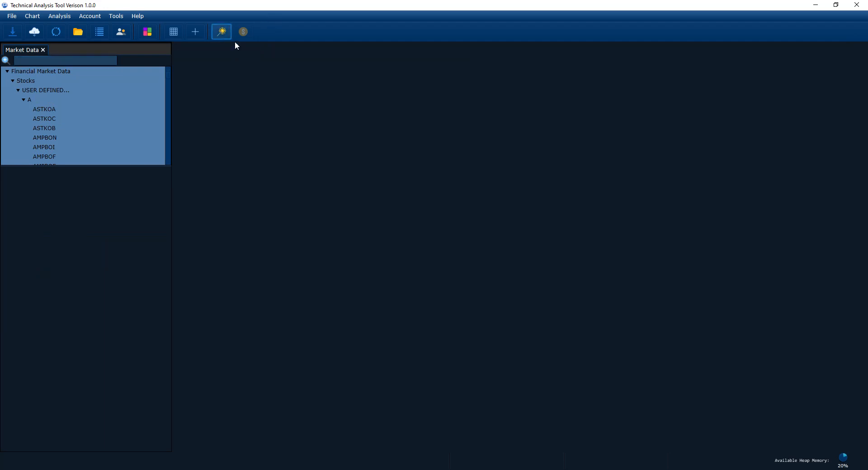
Open the SXY chart through the market data search to check it for indicators, and close it.
left_click(108, 59)
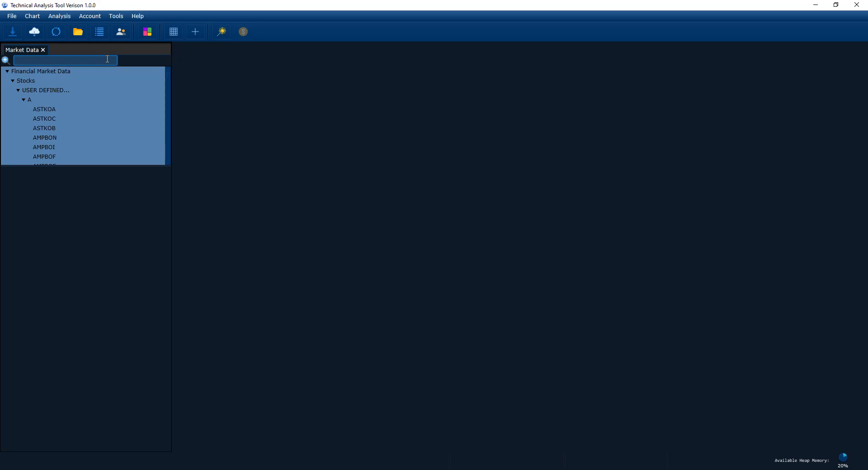
type("sxy")
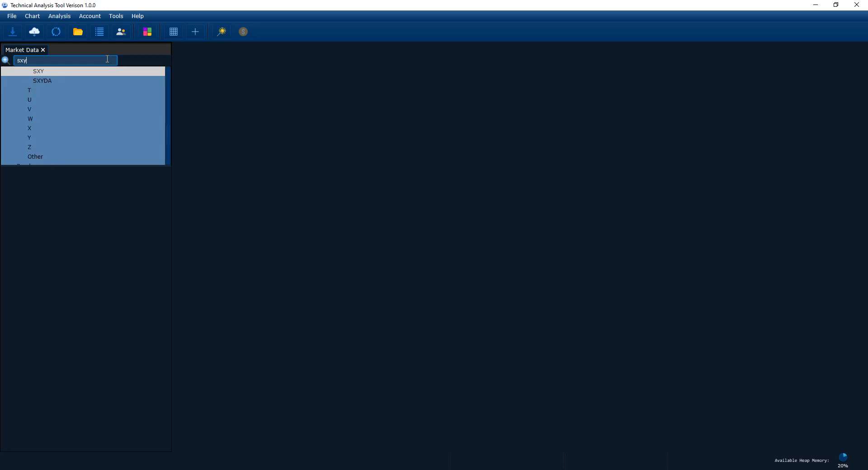
key("Return")
left_click_drag(484, 149, 512, 141)
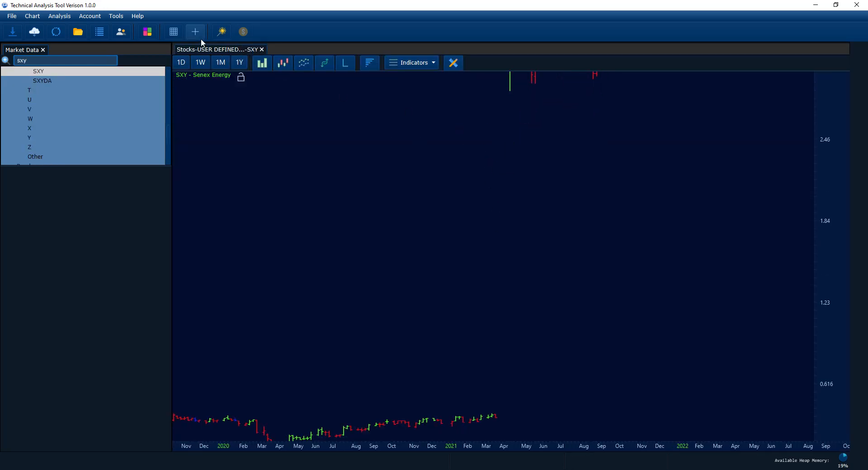
left_click(261, 50)
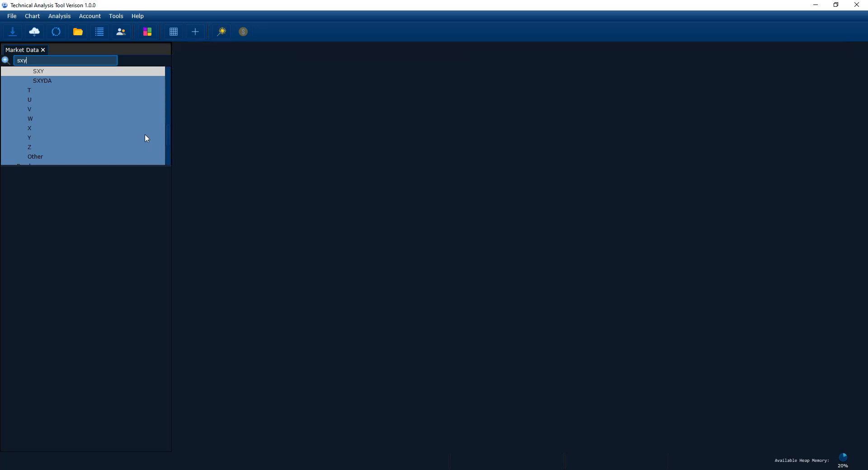
Open the WPL chart through the market data search and view it as candlesticks with Unified Chart Opening Mode off.
double_click(52, 60)
key("BackSpace")
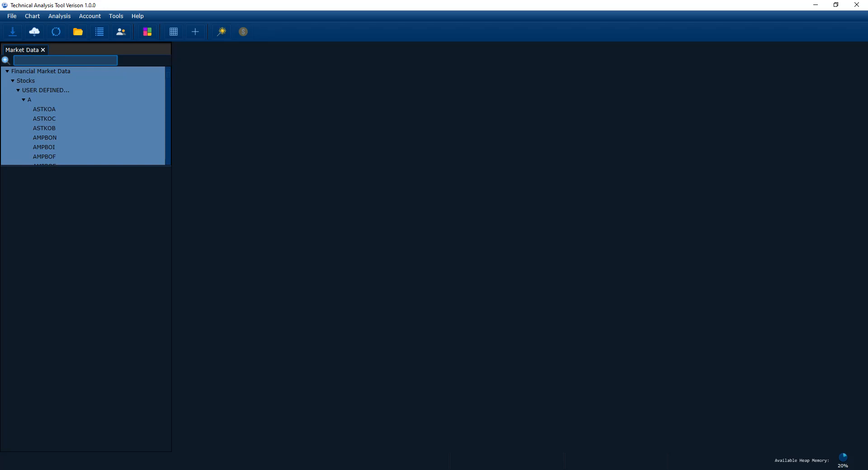
type("WPL")
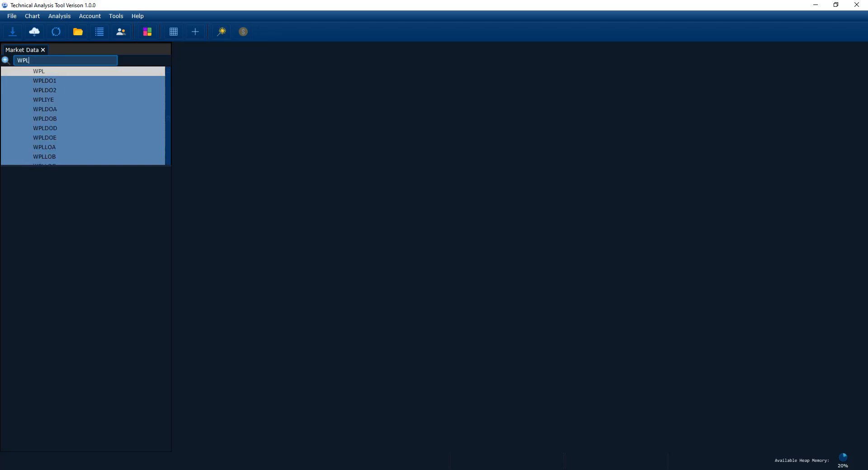
key("Return")
left_click(280, 61)
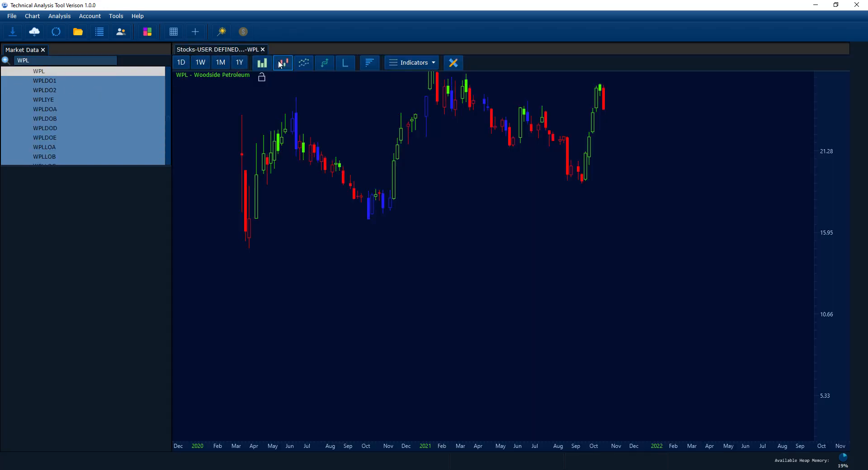
left_click_drag(371, 153, 415, 303)
scroll(564, 266, "down", 2)
left_click_drag(565, 267, 651, 265)
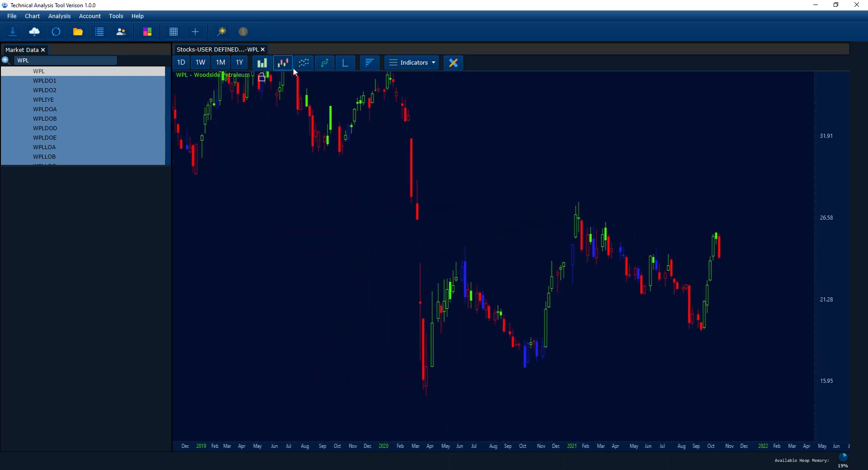
Close the WPL chart and reopen it with Unified Chart Opening Mode turned on.
left_click(264, 49)
left_click(221, 32)
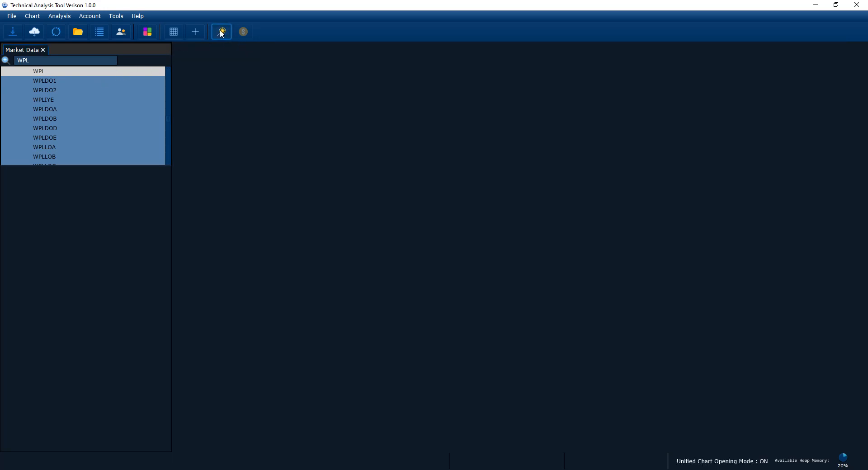
double_click(112, 71)
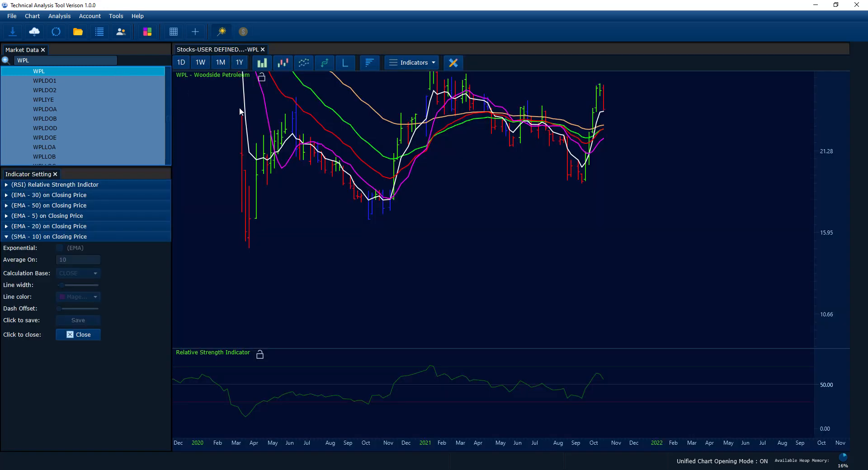
Display the reopened WPL chart as candlesticks, compress its price and time scales, and collapse the SMA 10 settings.
left_click_drag(386, 164, 519, 258)
left_click_drag(523, 217, 523, 247)
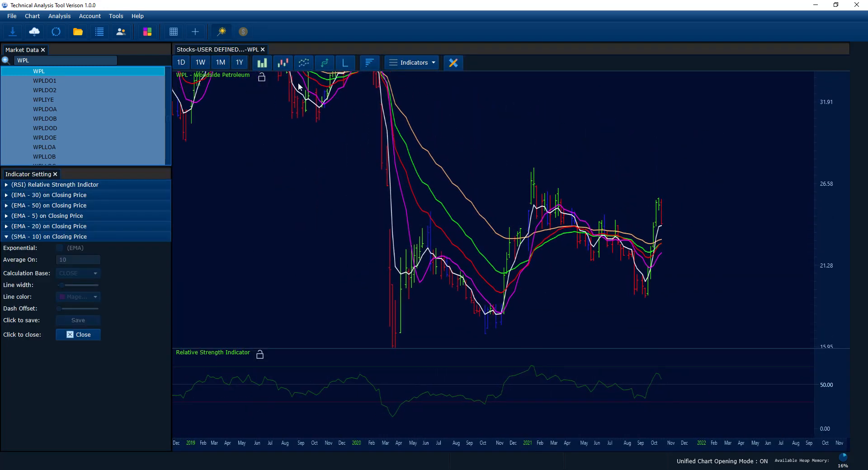
left_click(283, 64)
left_click_drag(827, 171, 830, 188)
left_click_drag(641, 160, 657, 193)
scroll(657, 193, "down", 2)
left_click_drag(515, 156, 551, 182)
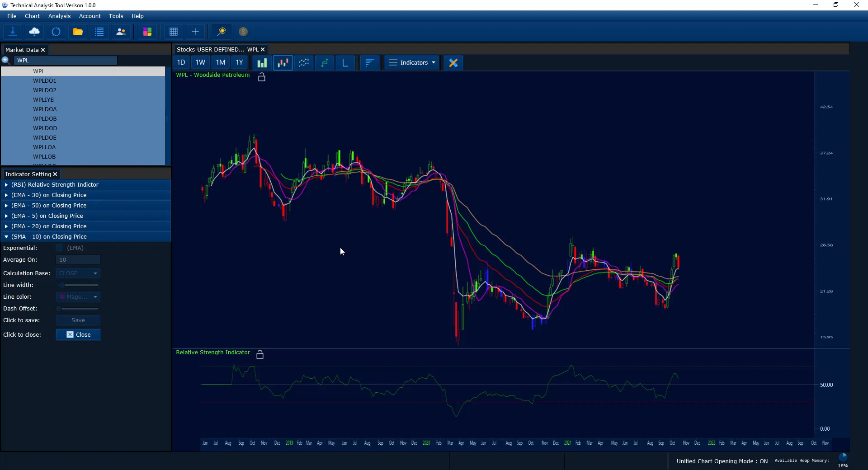
left_click(134, 237)
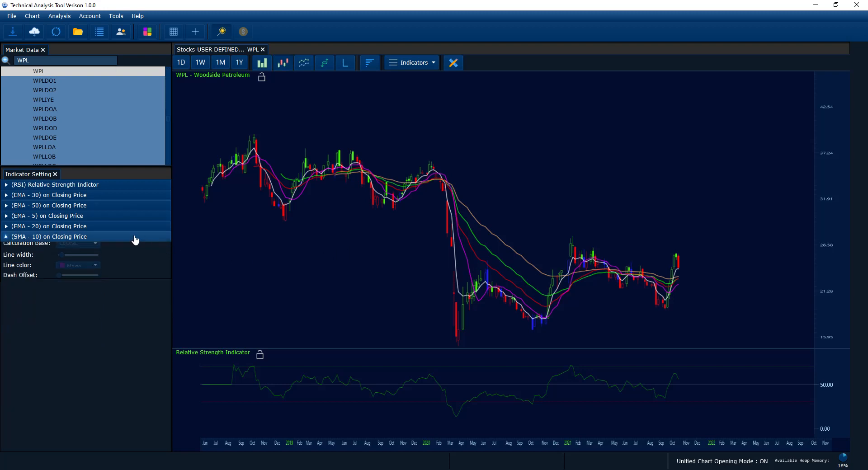
Collapse the SMA 10 indicator settings to list all WPL indicators compactly, and reposition the WPL chart.
left_click(137, 227)
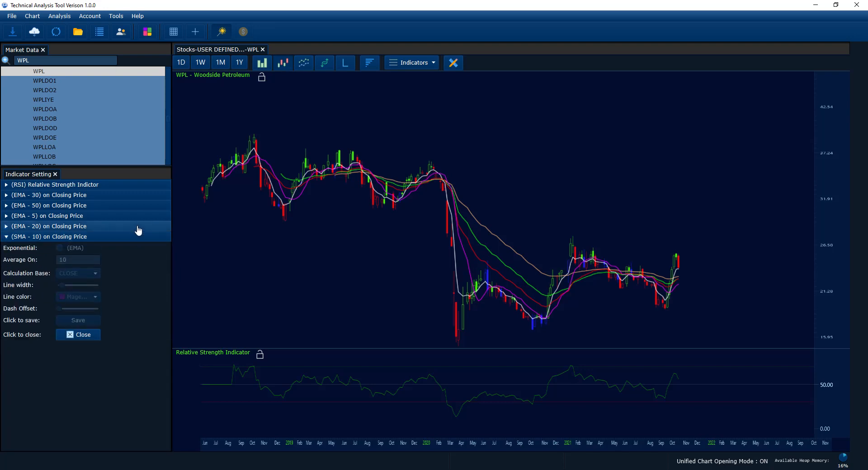
left_click(139, 226)
left_click_drag(300, 239, 308, 244)
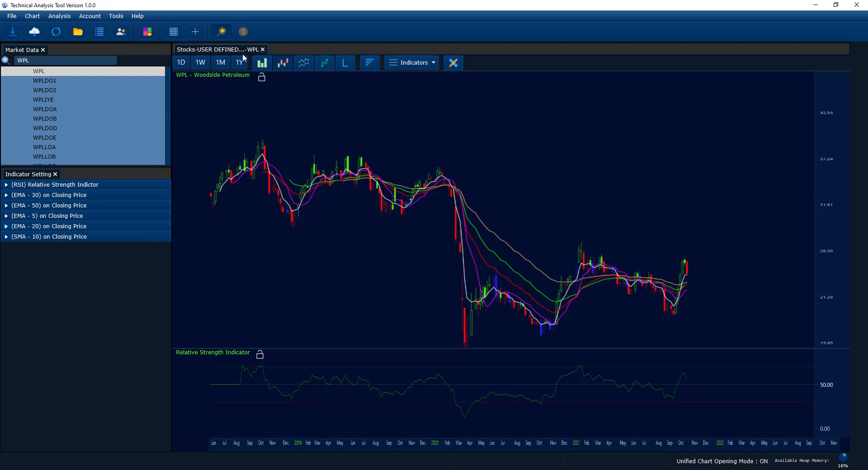
View the chart open mode options, including Clear Unified Chart Opening Settings, without applying any of them.
left_click(32, 16)
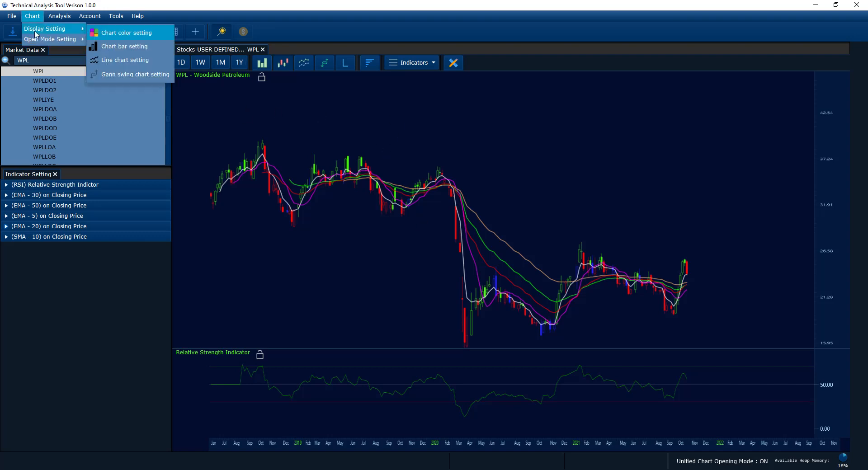
mouse_move(37, 41)
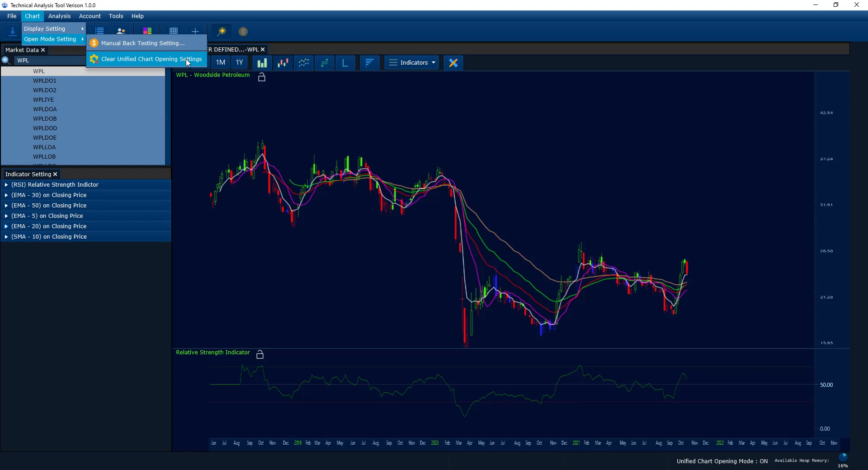
left_click(226, 155)
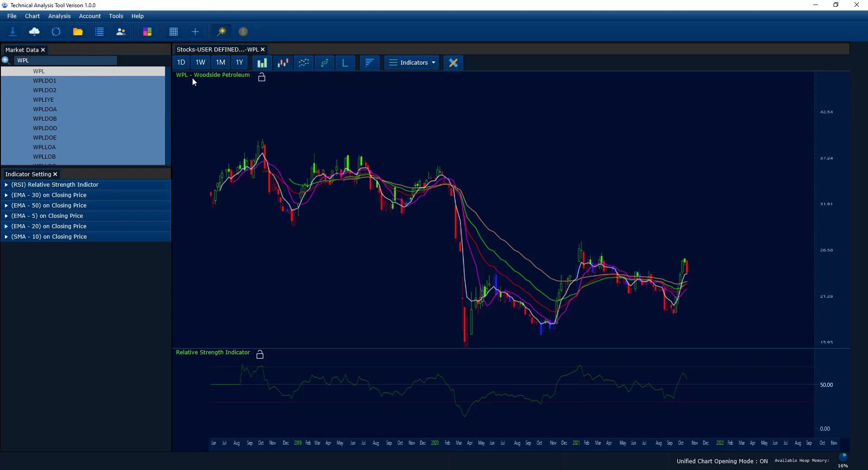
Remove the EMA 50 and Relative Strength indicators from the WPL chart through their indicator settings.
left_click(82, 205)
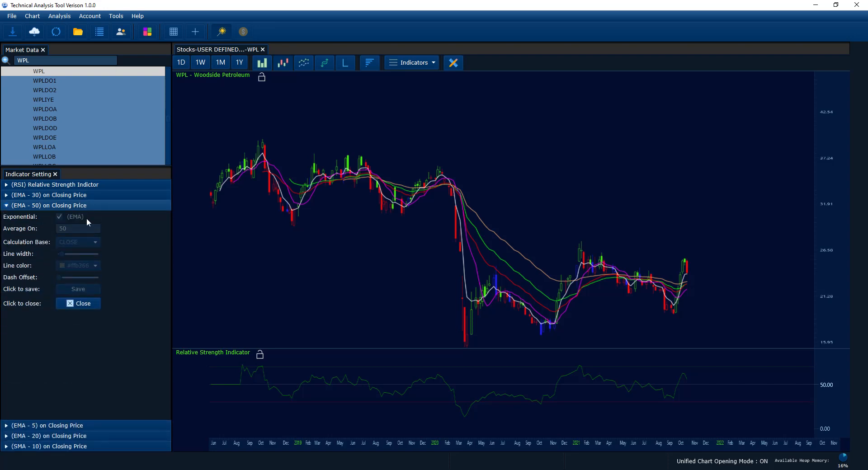
left_click(88, 304)
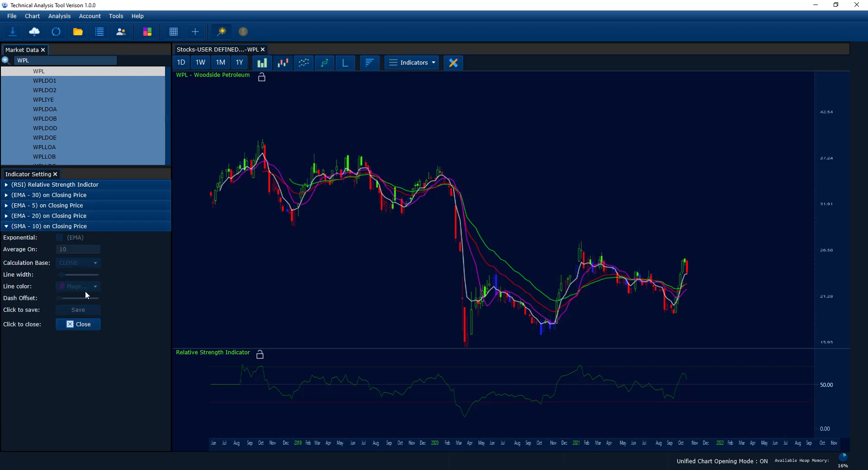
left_click(55, 186)
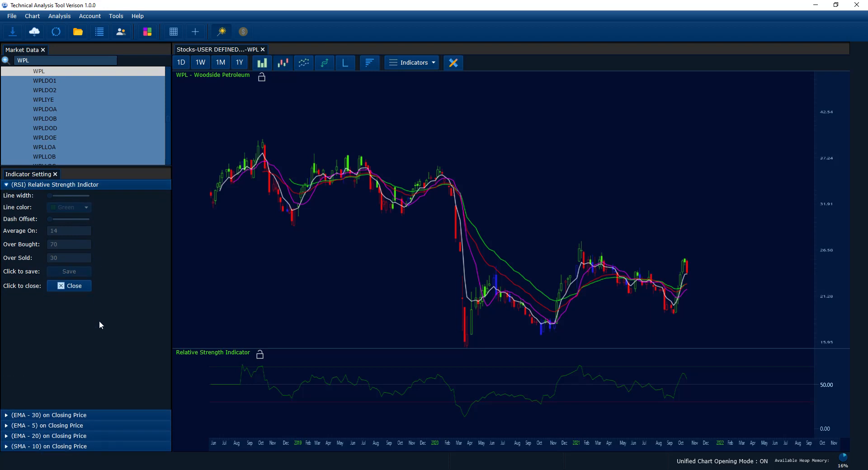
left_click(72, 286)
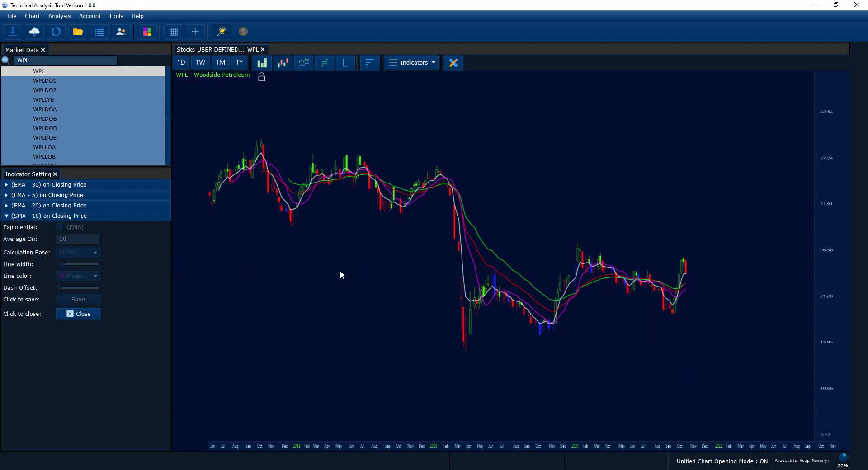
Open the CBA chart through the market data search and display it as candlesticks to check its unified indicators.
left_click(73, 61)
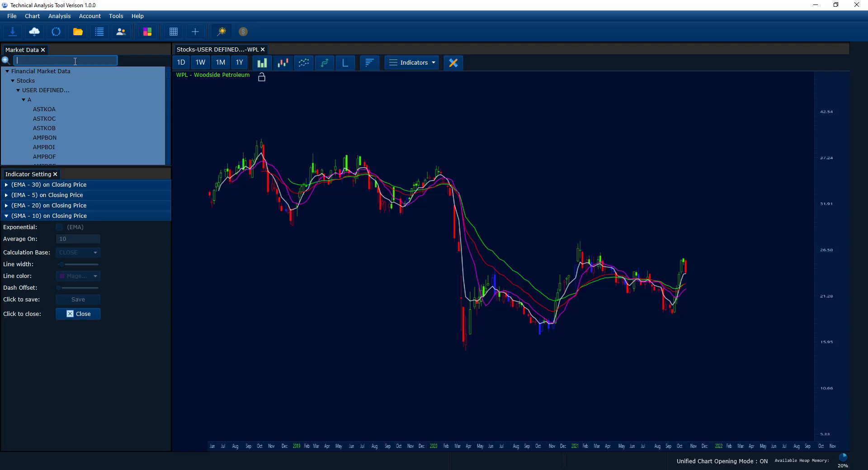
type("CBA")
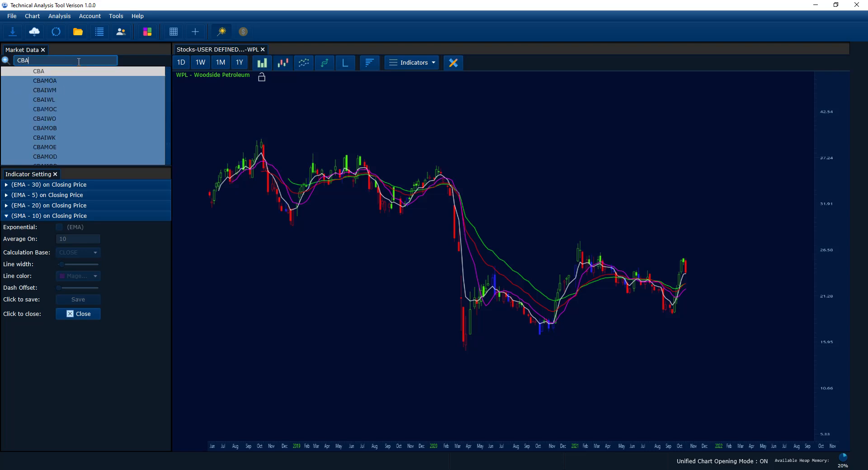
key("Return")
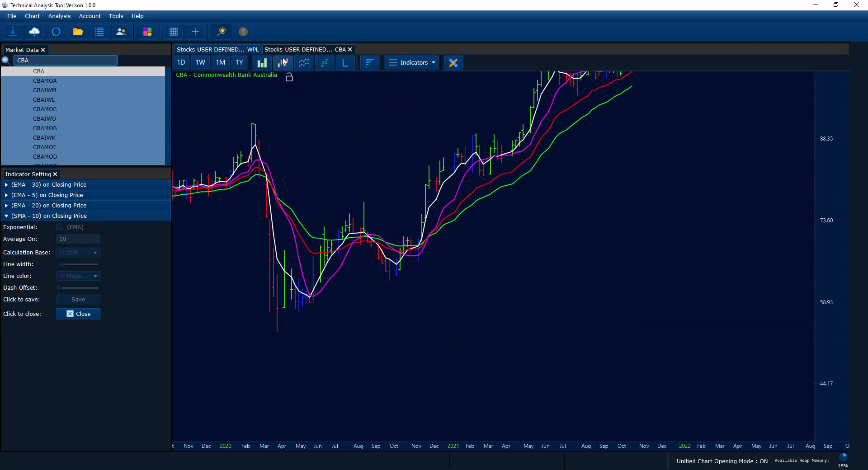
left_click(283, 62)
scroll(626, 268, "down", 2)
left_click_drag(634, 273, 704, 294)
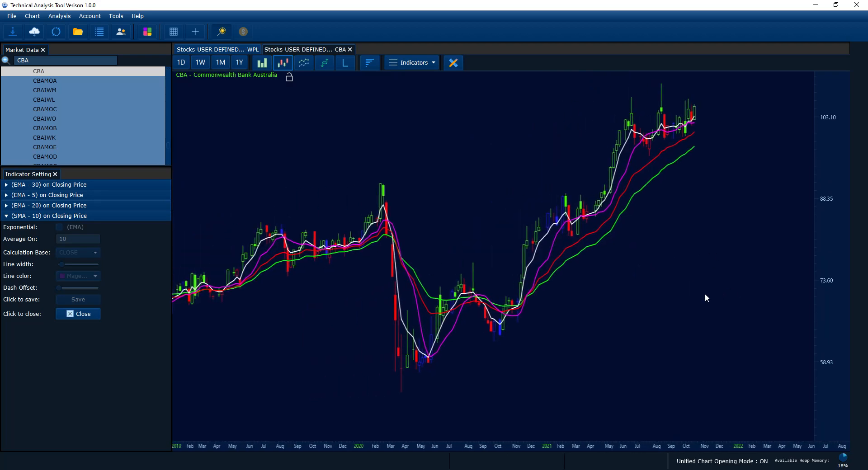
scroll(693, 296, "up", 2)
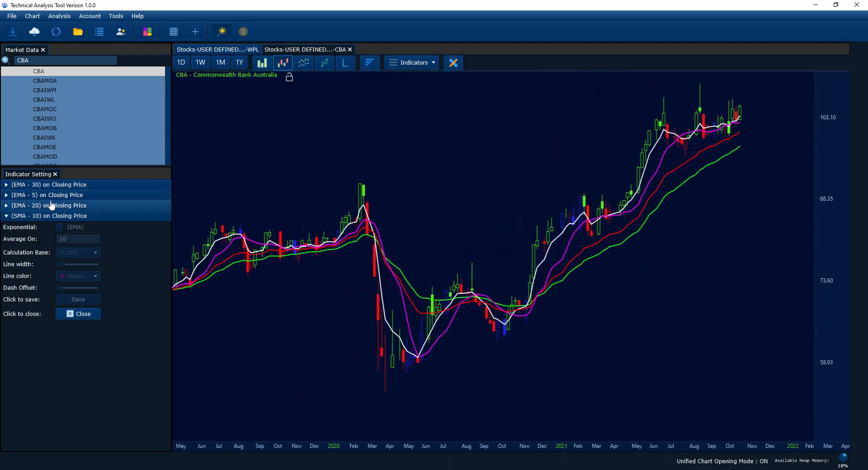
left_click_drag(570, 276, 595, 305)
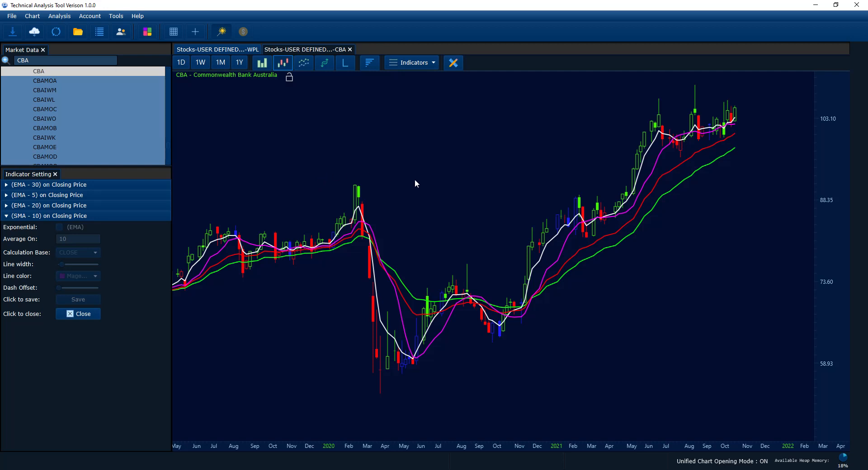
left_click_drag(441, 206, 375, 195)
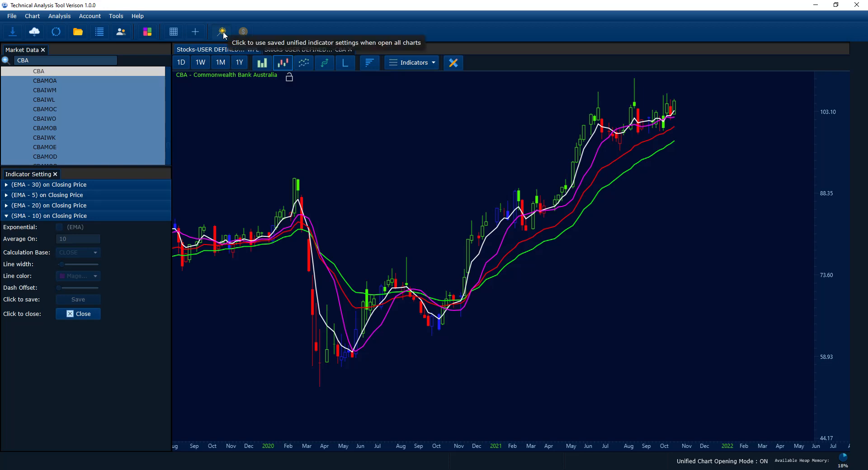
Add the volume pane below the CBA chart and compress the price scale to fit the candles.
scroll(696, 233, "up", 1)
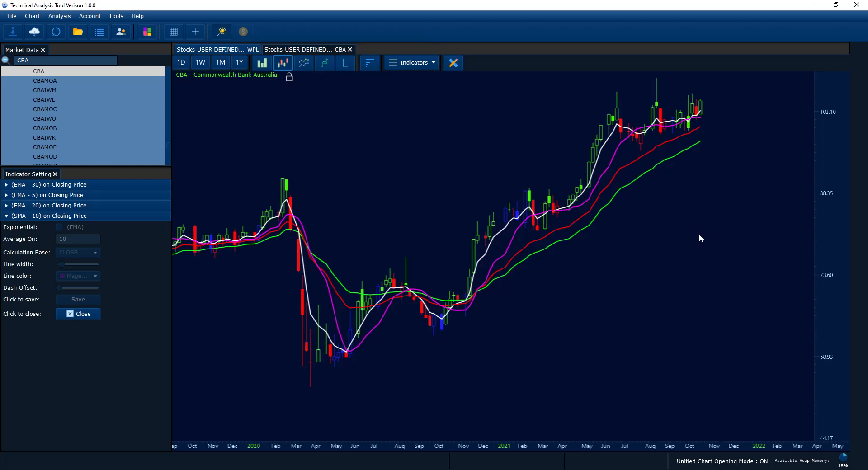
left_click_drag(699, 234, 643, 246)
left_click(375, 68)
scroll(828, 242, "up", 3)
scroll(828, 241, "down", 4)
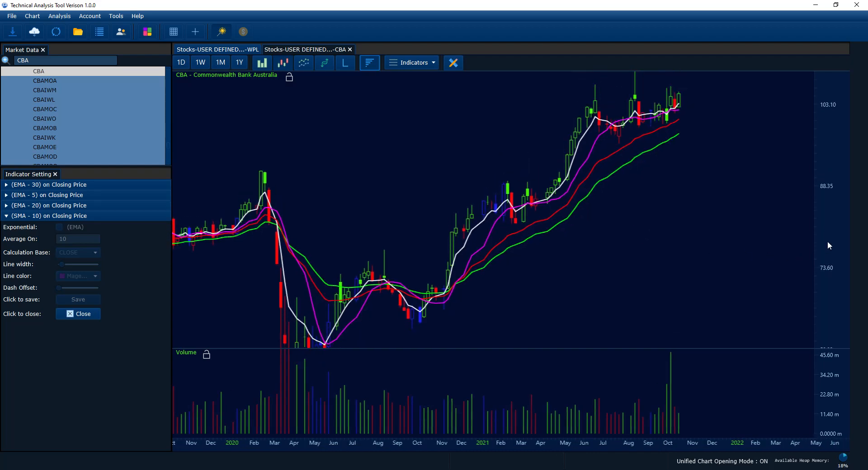
scroll(828, 243, "down", 1)
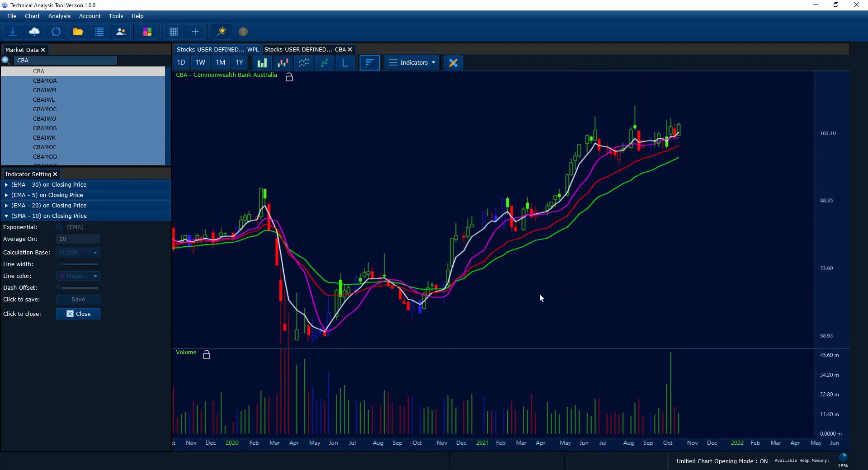
Examine the CBA candles and volume bars over wider and narrower time ranges.
scroll(542, 292, "up", 4)
scroll(543, 290, "down", 4)
scroll(543, 290, "up", 1)
scroll(543, 289, "down", 2)
scroll(543, 290, "up", 2)
scroll(543, 292, "down", 4)
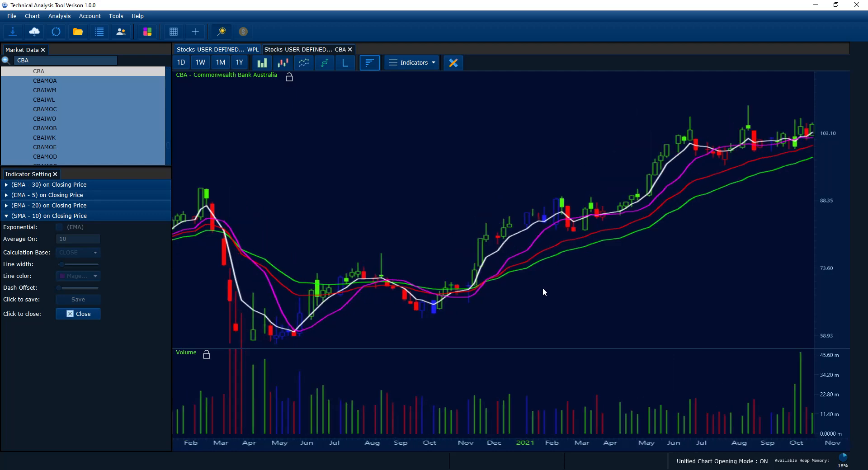
mouse_move(543, 291)
left_mouse_down()
mouse_move(565, 266)
mouse_move(542, 288)
mouse_move(552, 289)
left_mouse_up()
scroll(564, 273, "up", 2)
scroll(563, 273, "down", 4)
scroll(528, 291, "up", 2)
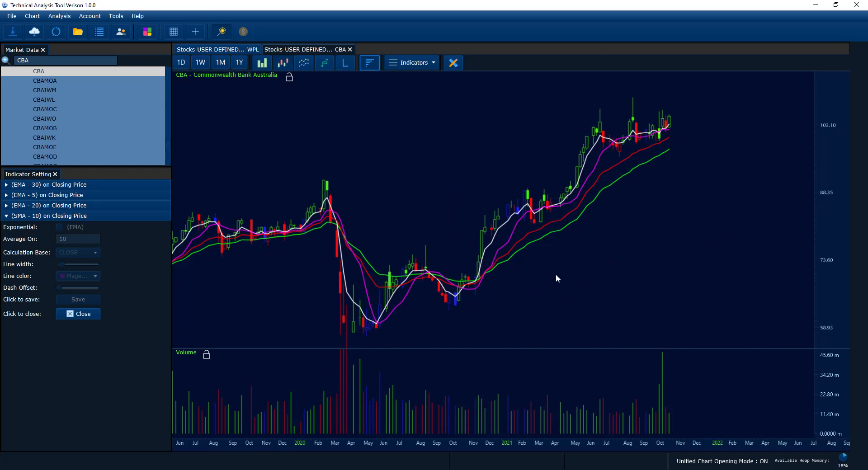
scroll(556, 275, "up", 3)
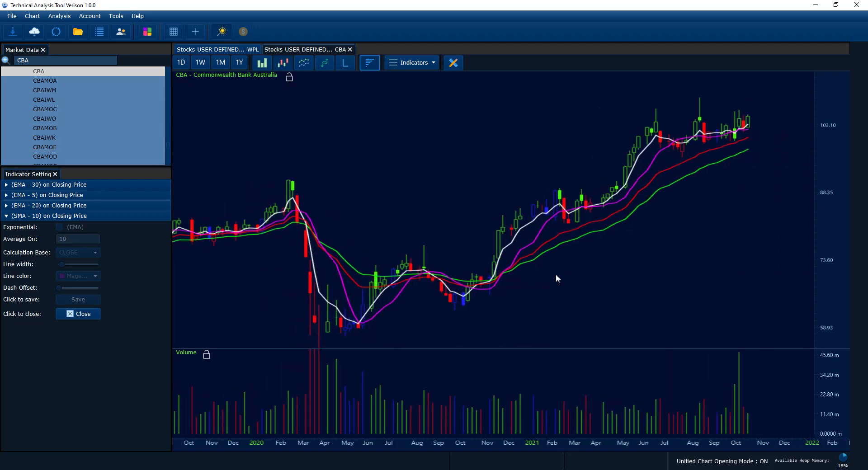
scroll(556, 276, "down", 3)
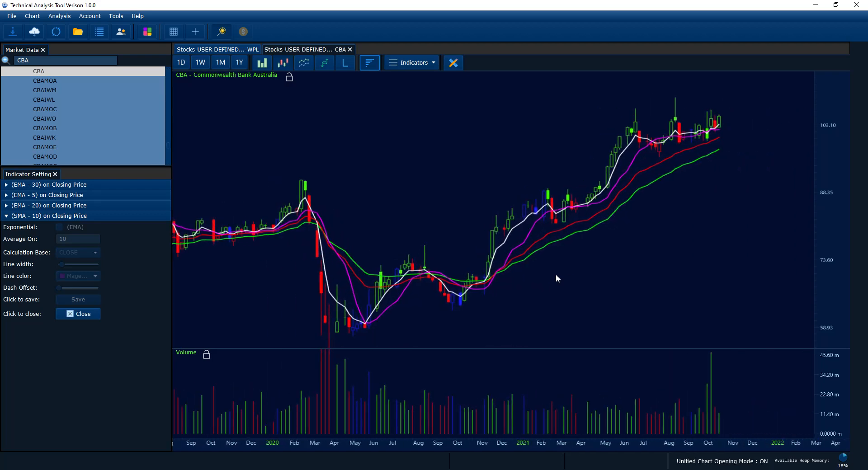
scroll(555, 274, "down", 3)
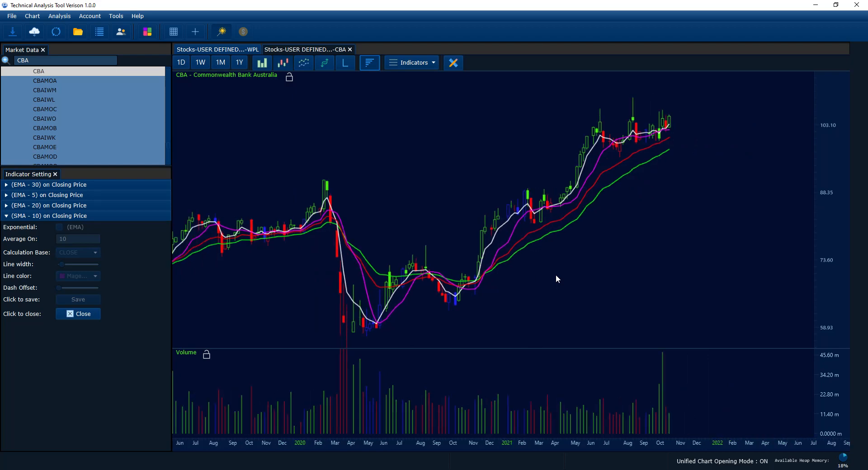
scroll(550, 278, "down", 3)
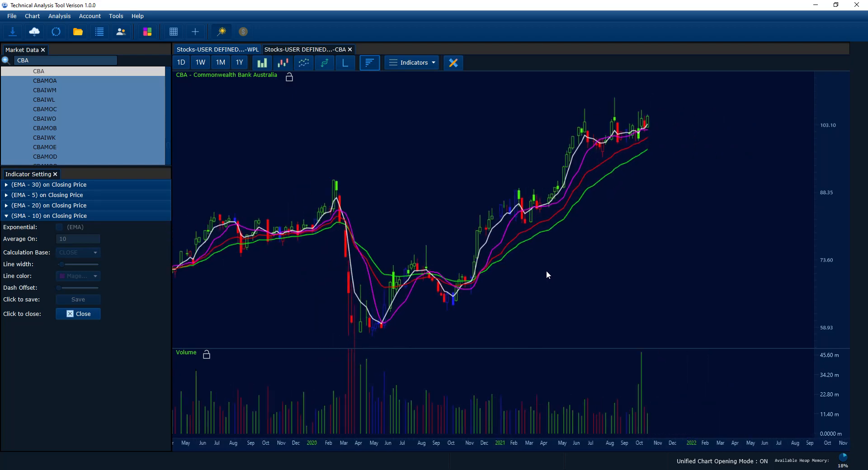
scroll(541, 274, "down", 3)
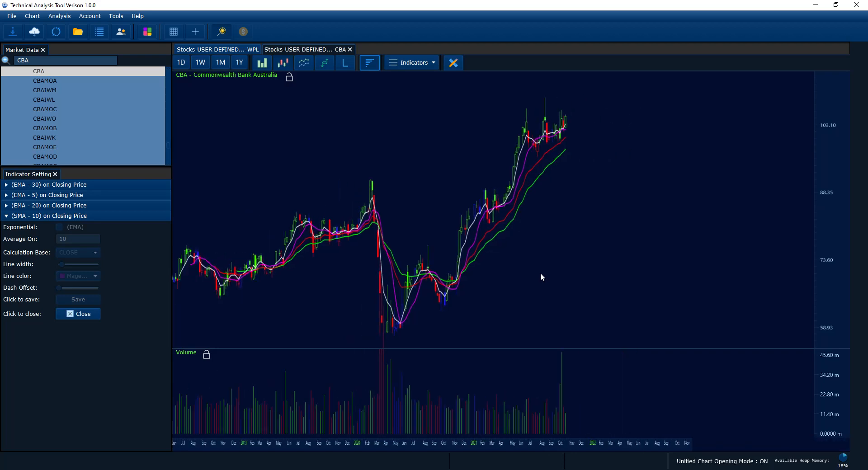
Move the CBA price chart and its volume pane around to inspect different parts of the history.
left_click_drag(485, 272, 554, 267)
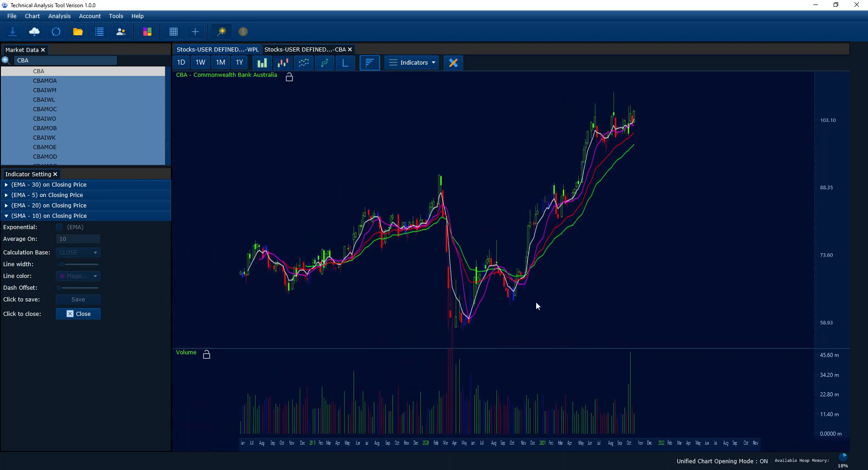
left_click_drag(529, 359, 528, 360)
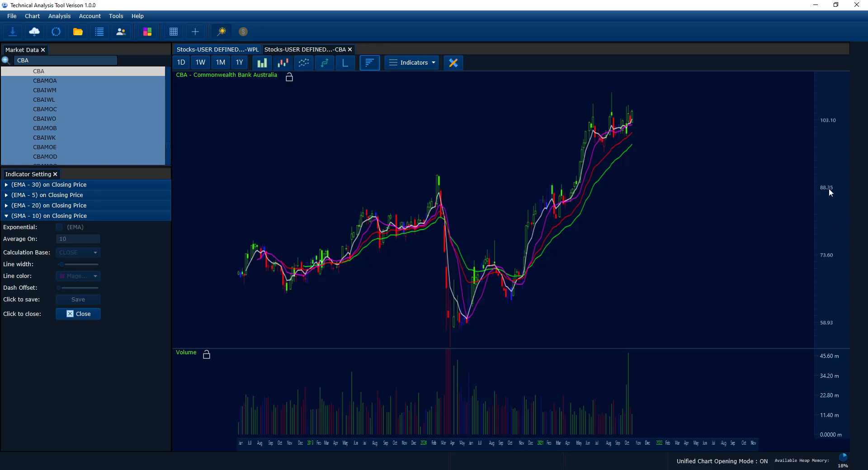
left_click_drag(829, 189, 829, 184)
mouse_move(612, 211)
left_mouse_down()
mouse_move(614, 196)
mouse_move(610, 217)
left_mouse_up()
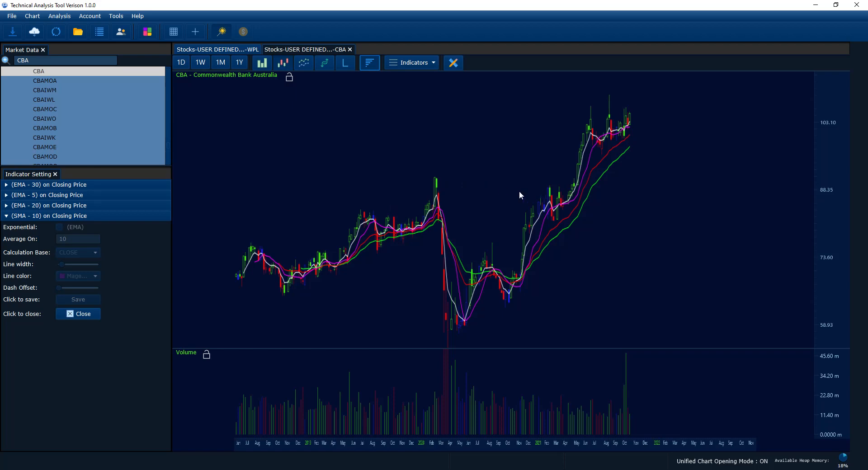
mouse_move(519, 192)
left_mouse_down()
mouse_move(509, 184)
mouse_move(269, 188)
mouse_move(570, 223)
mouse_move(515, 176)
mouse_move(483, 209)
mouse_move(513, 199)
left_mouse_up()
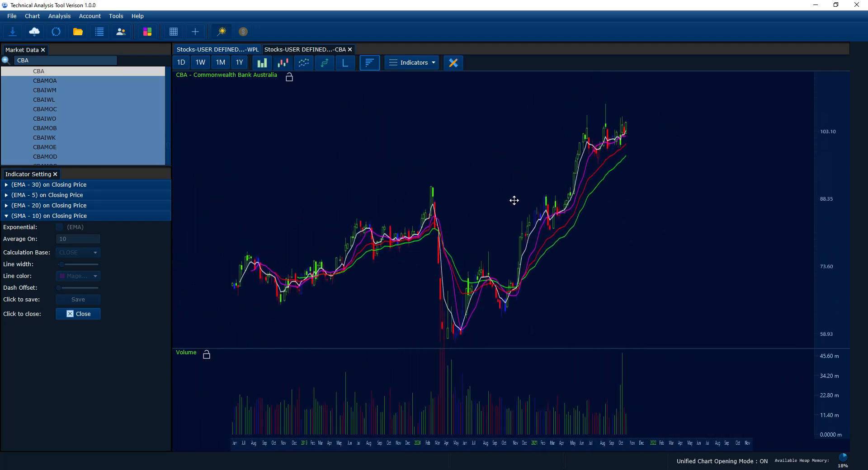
left_click_drag(485, 379, 535, 383)
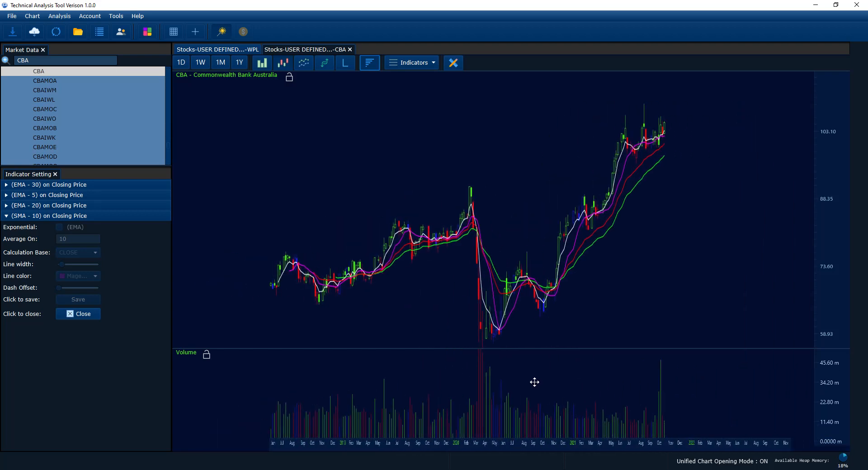
left_click_drag(561, 295, 456, 304)
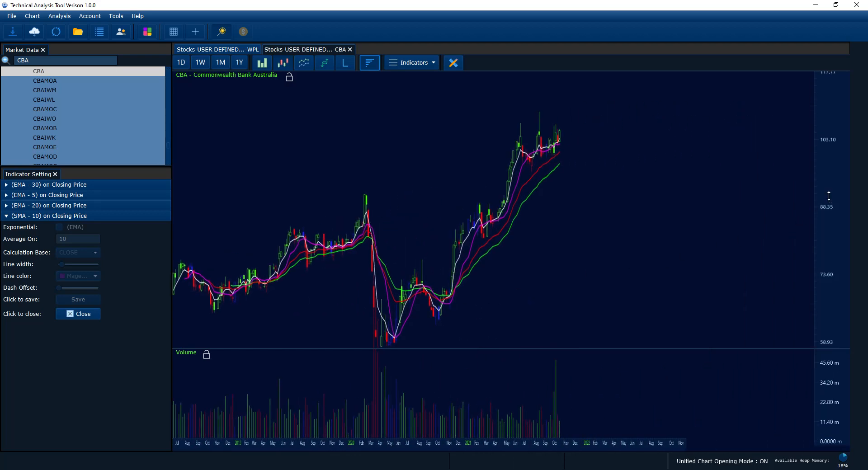
Stretch the price scale of the CBA chart to view the price movement in more detail.
mouse_move(828, 195)
left_mouse_down()
mouse_move(827, 179)
mouse_move(821, 204)
left_mouse_up()
mouse_move(834, 387)
left_mouse_down()
mouse_move(834, 373)
mouse_move(834, 382)
left_mouse_up()
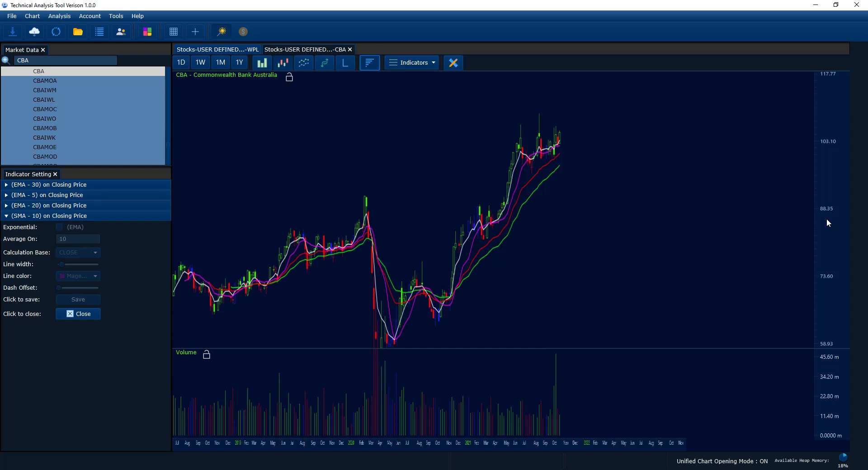
scroll(826, 219, "up", 2)
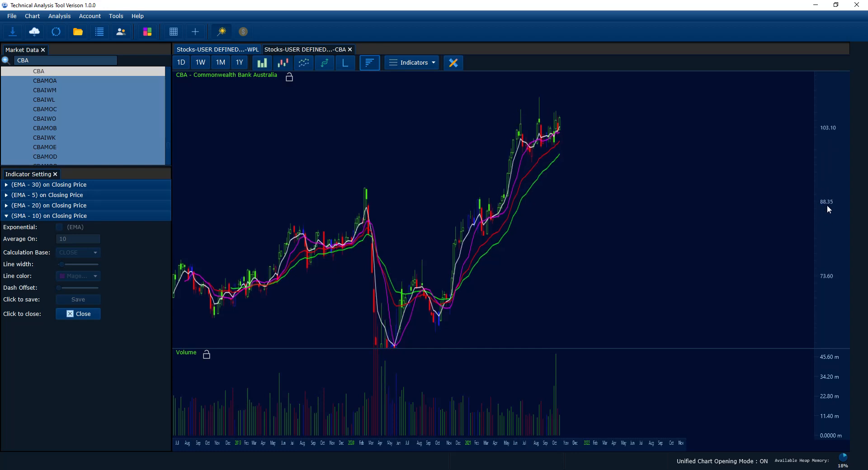
scroll(827, 210, "up", 1)
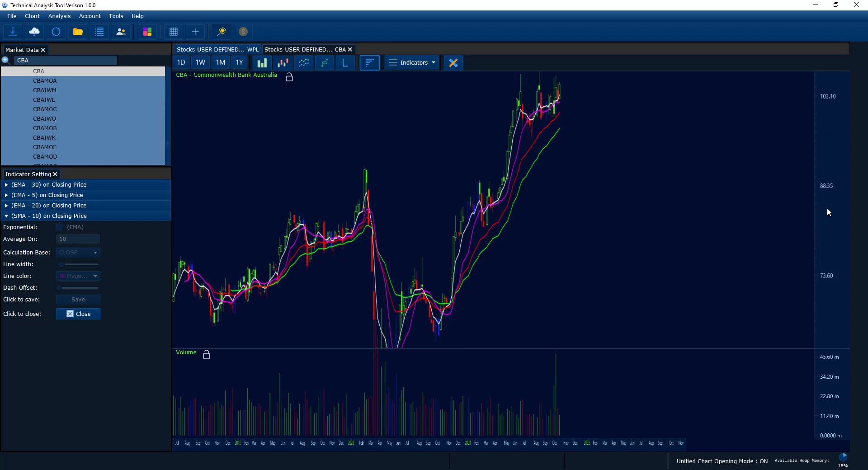
Examine the CBA candles and moving averages at taller and flatter price scales.
scroll(828, 210, "up", 1)
scroll(827, 210, "up", 3)
scroll(827, 210, "down", 3)
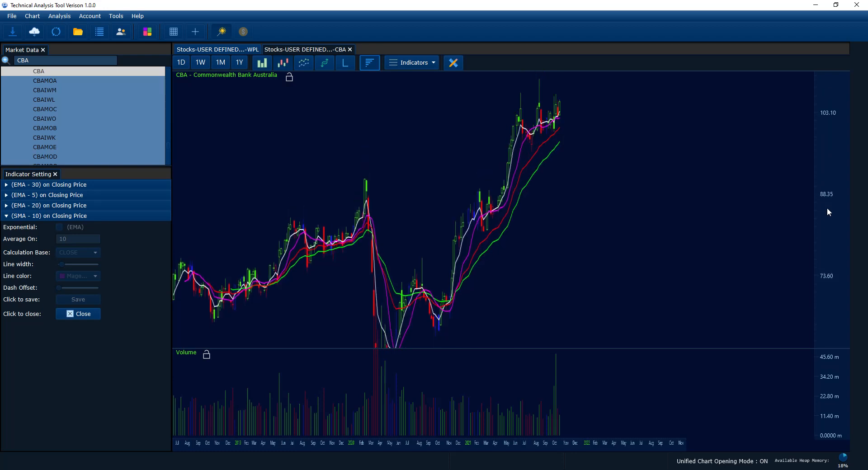
scroll(827, 209, "up", 3)
scroll(827, 209, "down", 3)
scroll(827, 208, "up", 2)
scroll(827, 209, "down", 4)
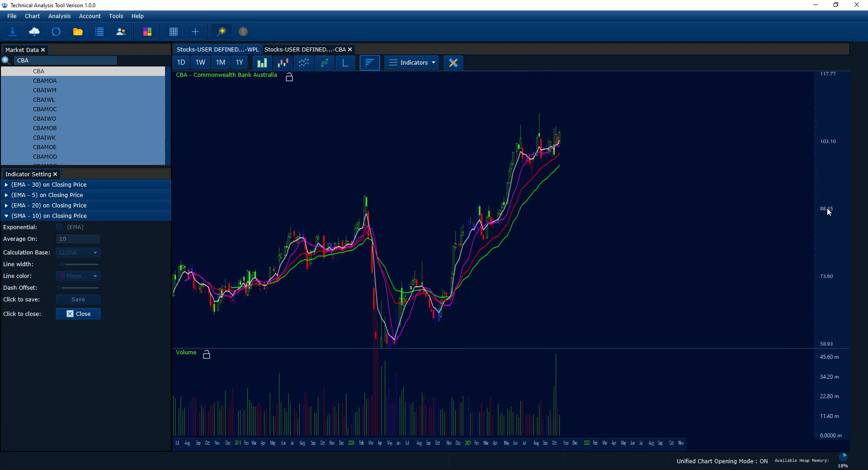
scroll(827, 208, "up", 2)
scroll(827, 208, "down", 2)
scroll(827, 208, "up", 3)
scroll(827, 208, "up", 2)
scroll(827, 207, "down", 5)
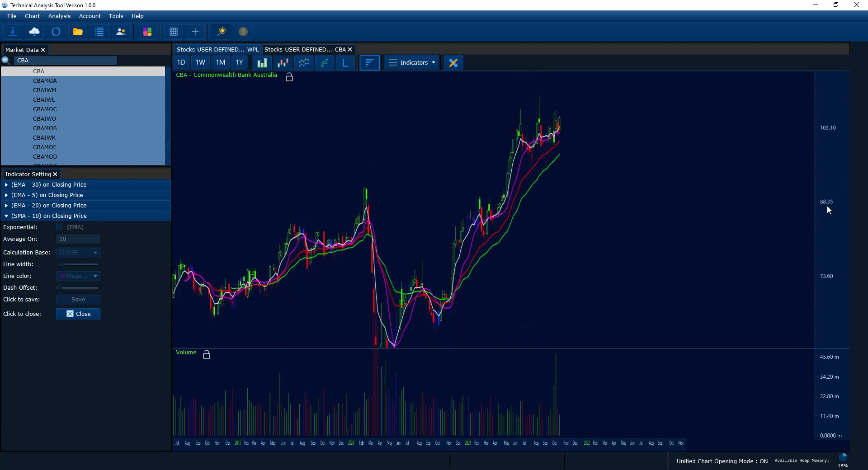
Inspect the latest CBA prices with wider candles and different vertical price scales.
left_click_drag(568, 252, 651, 246)
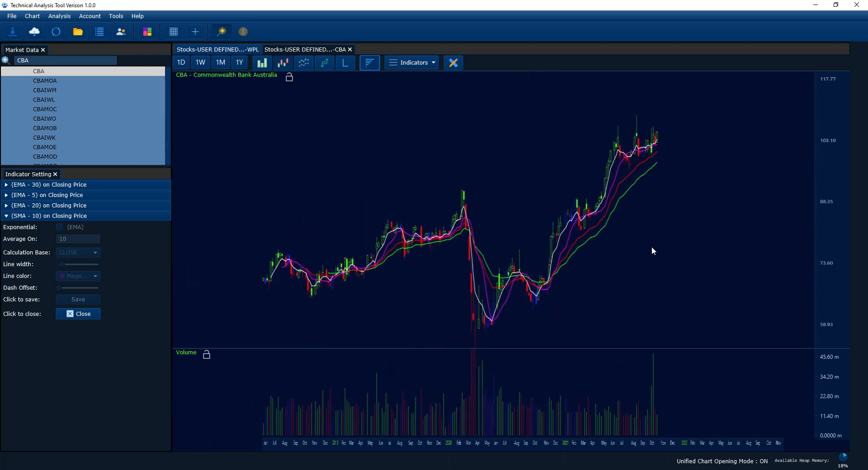
scroll(831, 259, "up", 3)
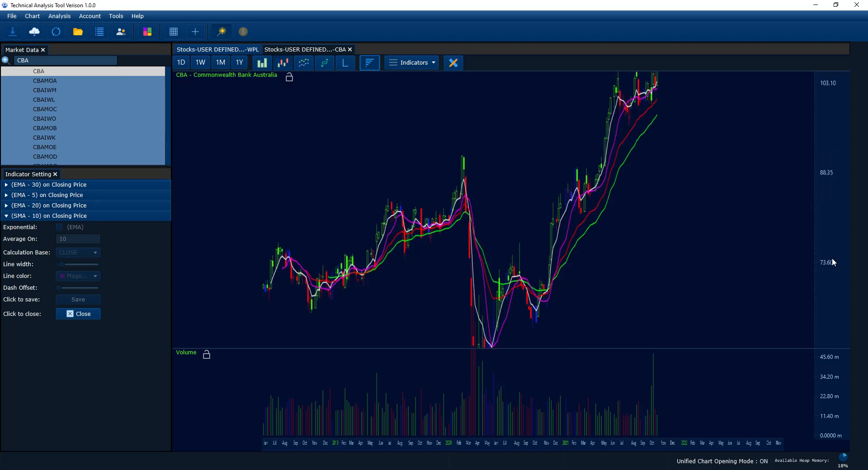
scroll(832, 258, "down", 3)
scroll(663, 251, "up", 2)
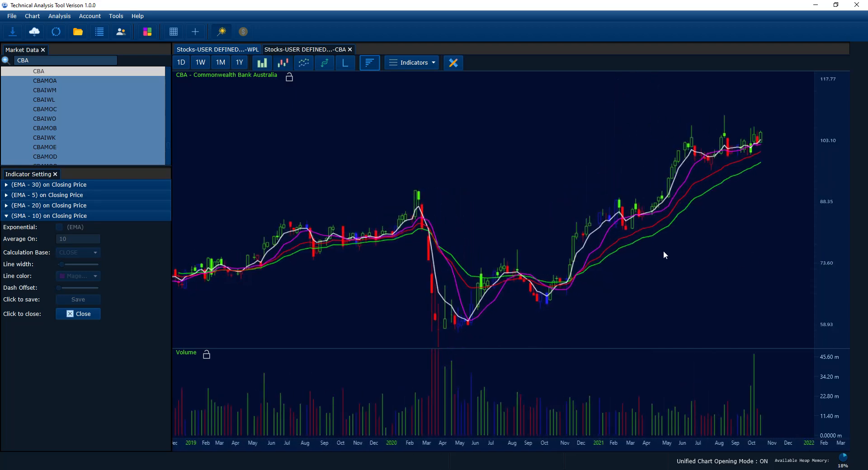
scroll(820, 261, "up", 3)
scroll(819, 261, "down", 3)
mouse_move(831, 244)
left_mouse_down()
mouse_move(833, 215)
mouse_move(830, 243)
left_mouse_up()
scroll(831, 243, "down", 3)
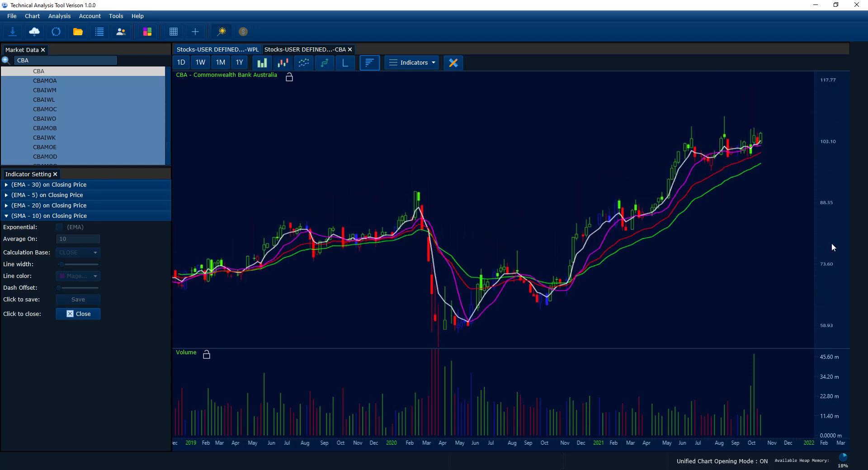
scroll(831, 246, "up", 3)
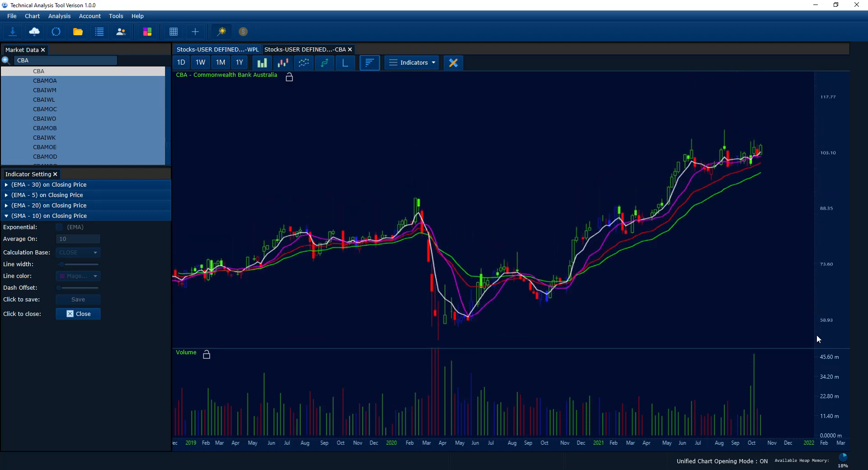
scroll(838, 393, "up", 2)
scroll(838, 392, "down", 2)
Browse the CBA price history and the matching volume bars across a slightly longer time range.
left_click_drag(708, 322, 646, 295)
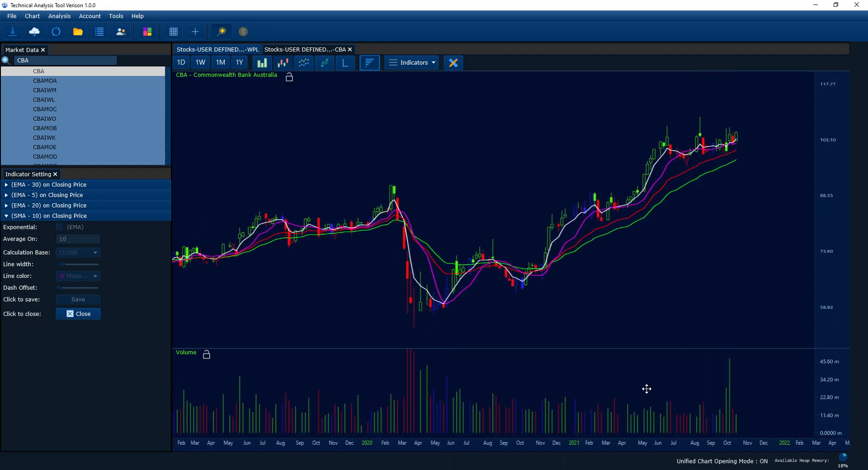
left_click_drag(579, 329, 513, 303)
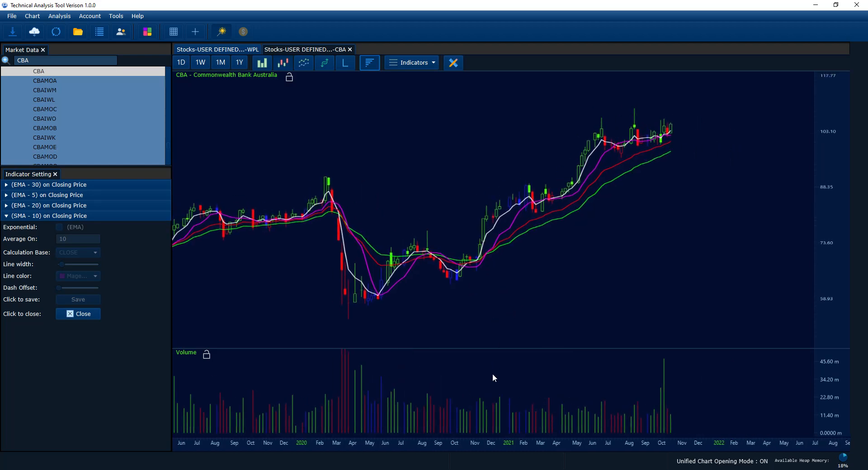
scroll(489, 379, "down", 1)
left_click_drag(489, 379, 483, 382)
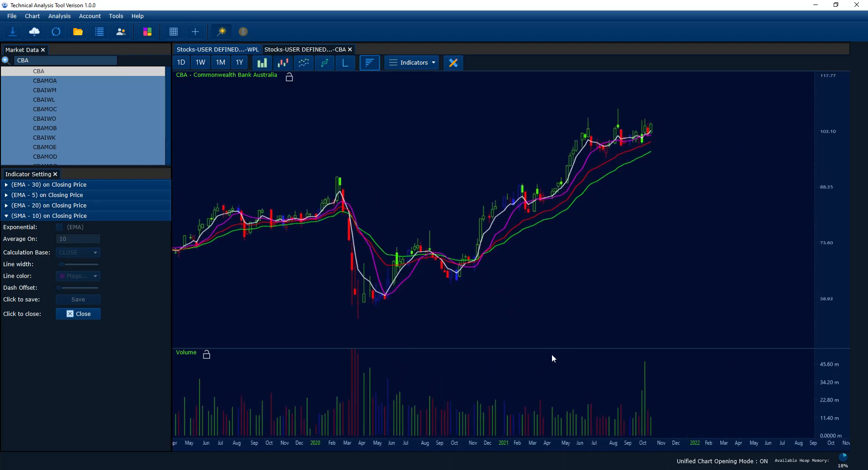
scroll(527, 311, "down", 1)
left_click_drag(530, 308, 554, 311)
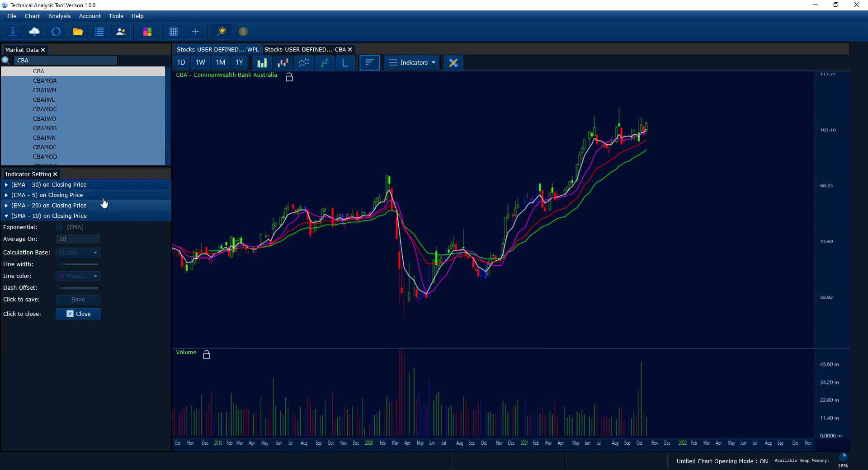
Collapse the SMA - 10 settings and show the Overall Chart Color Settings in an enlarged settings area.
left_click(88, 216)
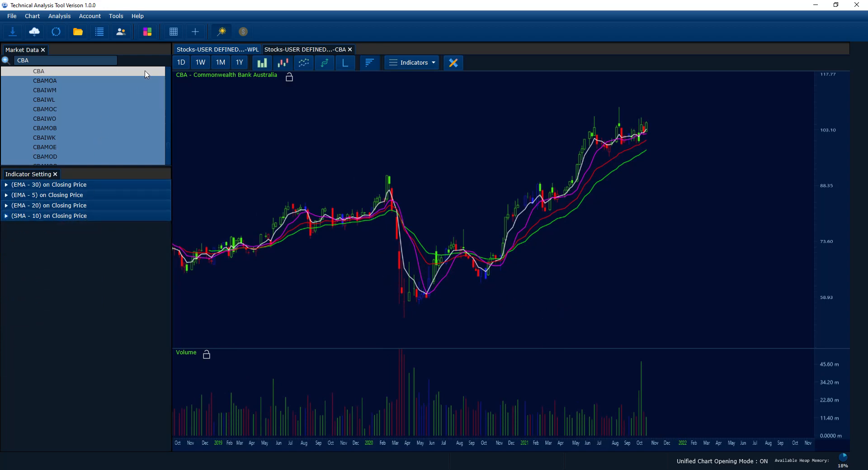
left_click(149, 33)
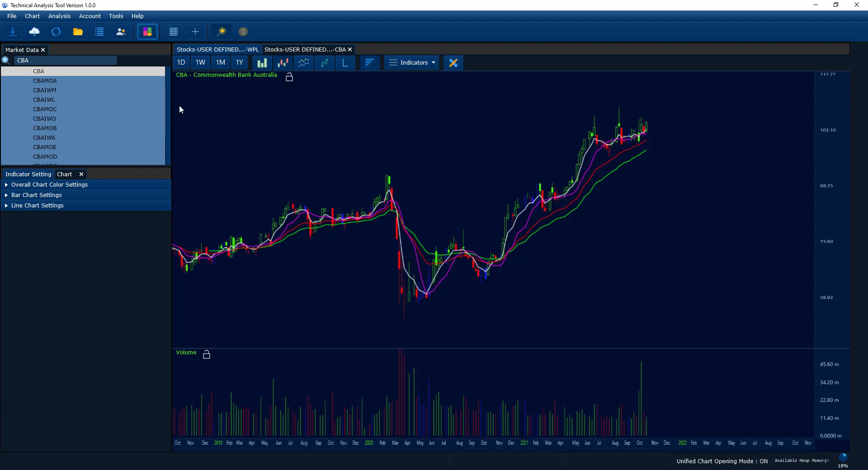
left_click(116, 186)
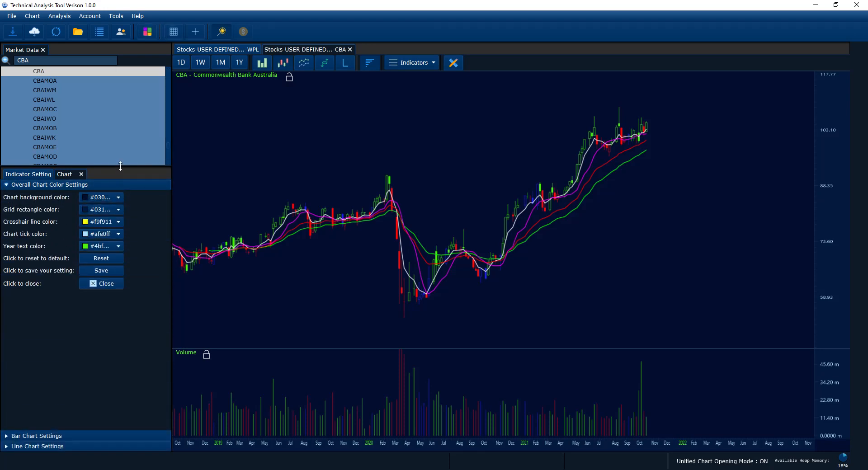
left_click_drag(118, 168, 118, 145)
left_click_drag(343, 153, 463, 171)
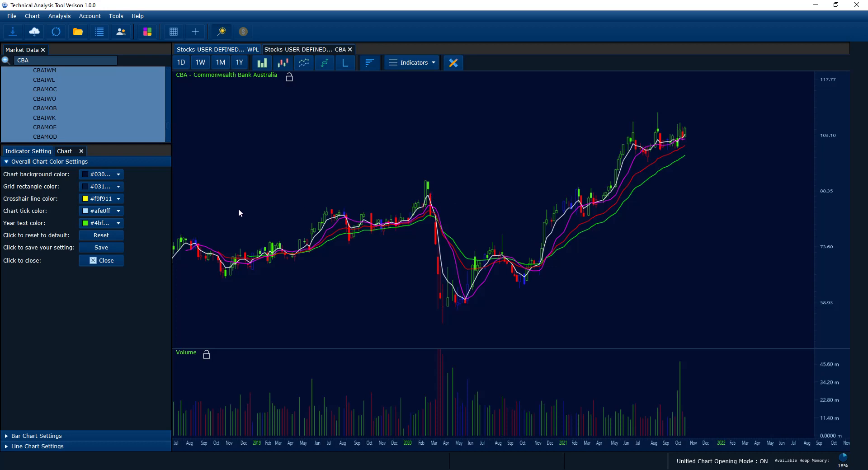
Set the chart background color to #f2f2f2 and the grid rectangle color to #cccccc.
left_click(117, 175)
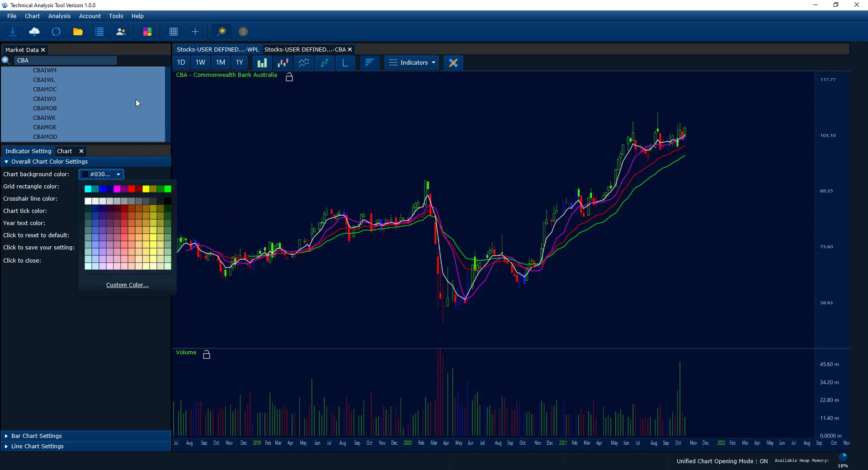
left_click(147, 31)
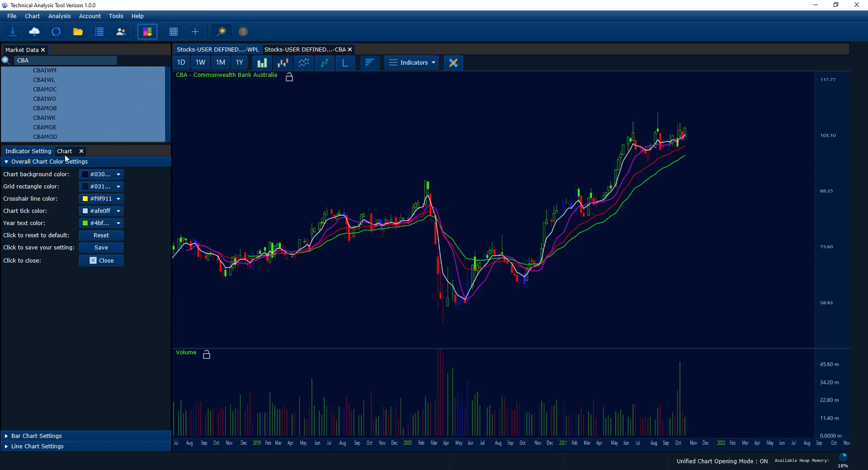
left_click(117, 178)
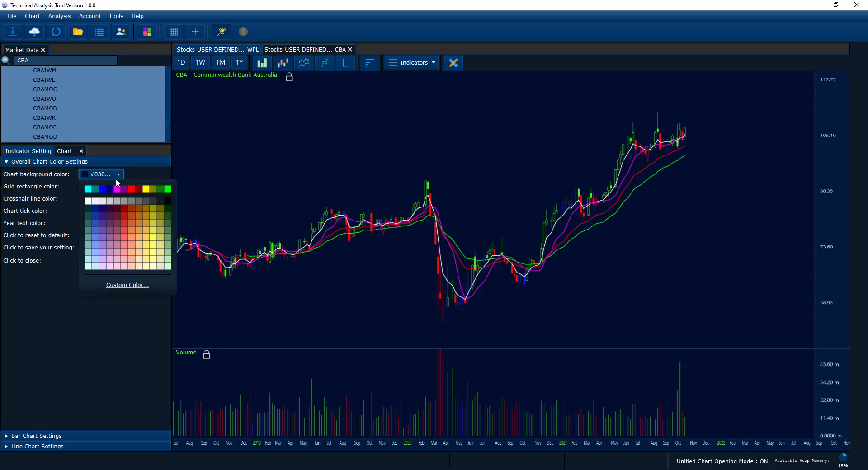
left_click(102, 201)
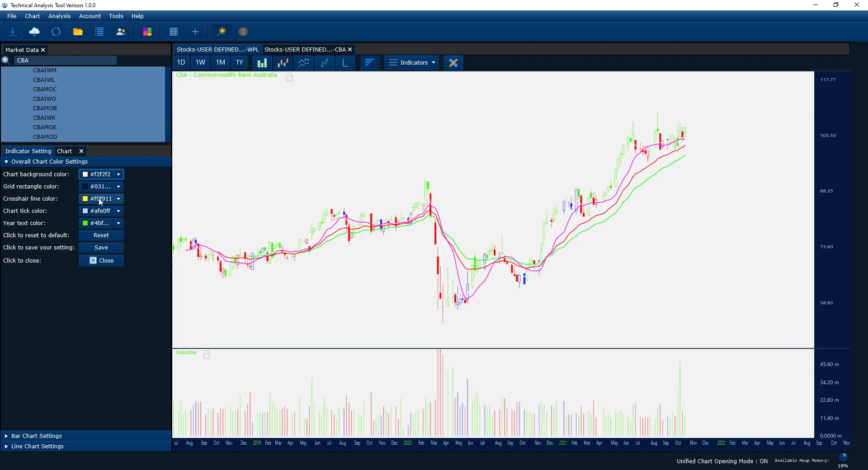
left_click(97, 186)
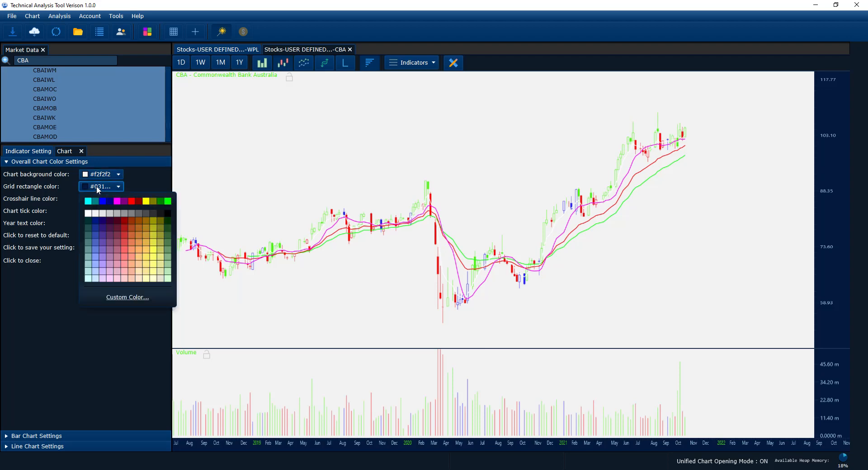
left_click(107, 213)
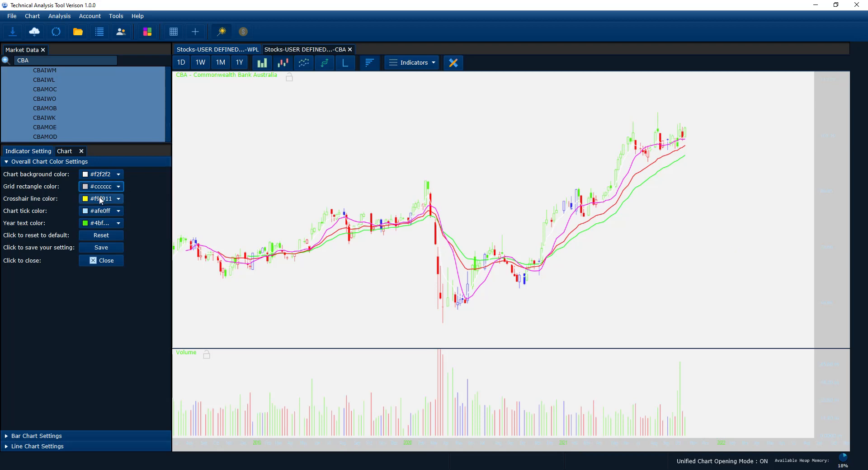
Set the chart tick color to Black and the year text color to Maroon.
left_click(101, 211)
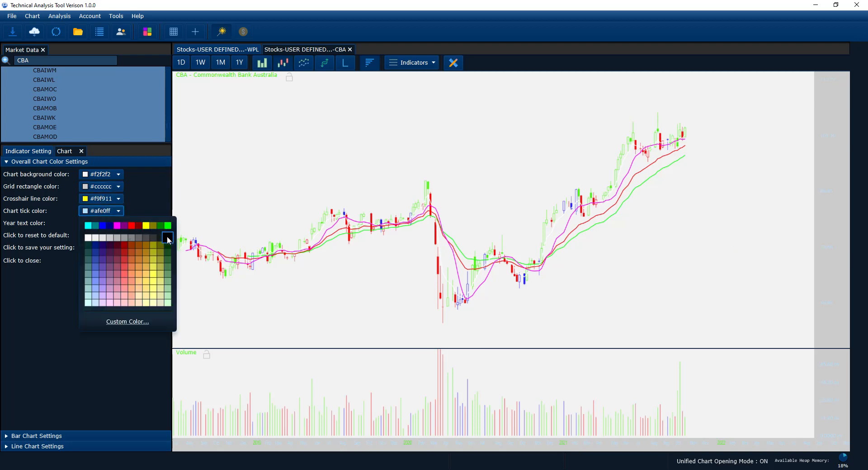
left_click(167, 236)
left_click(100, 211)
left_click(169, 238)
left_click(107, 223)
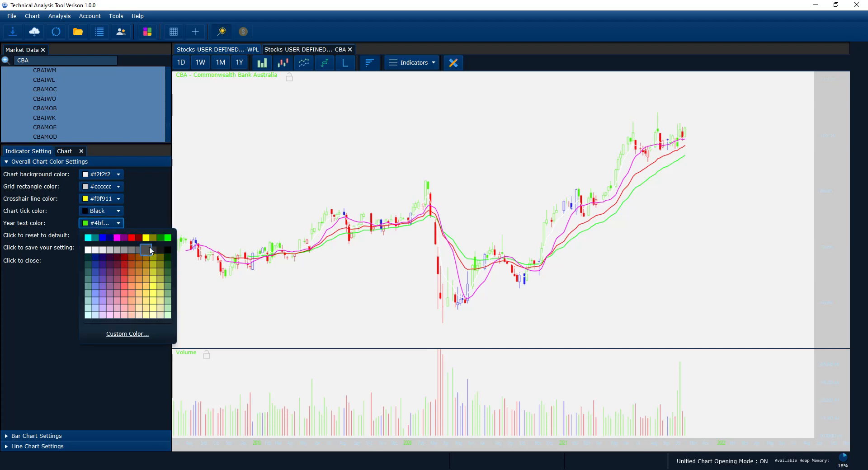
left_click(138, 235)
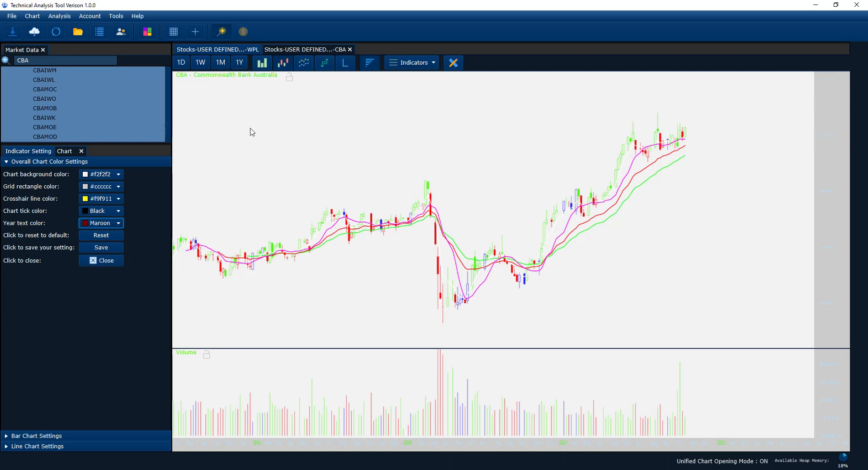
Compare the recolored CBA chart as bars, candlesticks and a line, ending on the candlestick view.
left_click_drag(292, 140, 296, 144)
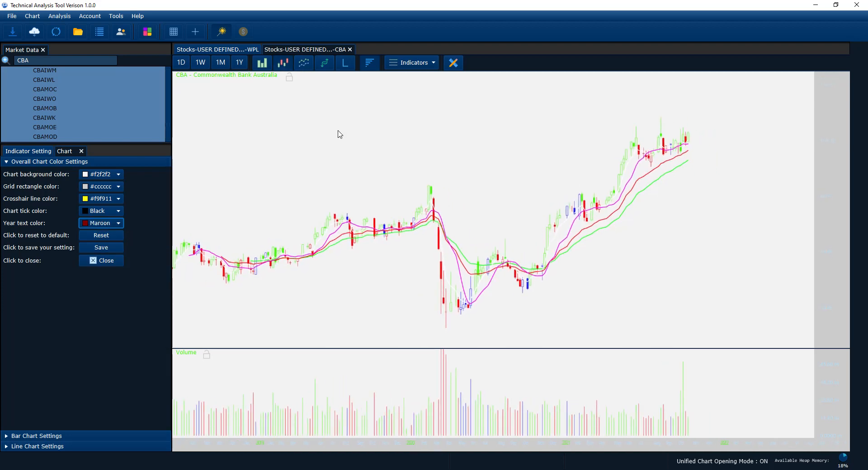
left_click(282, 63)
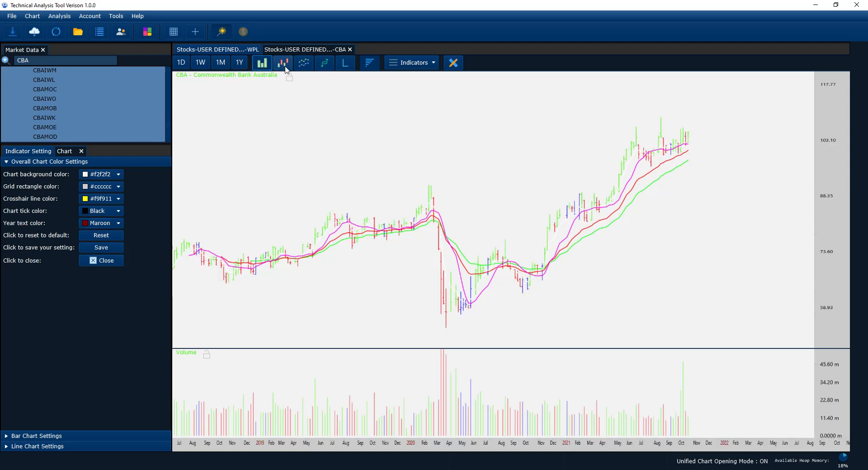
left_click(285, 67)
left_click(267, 67)
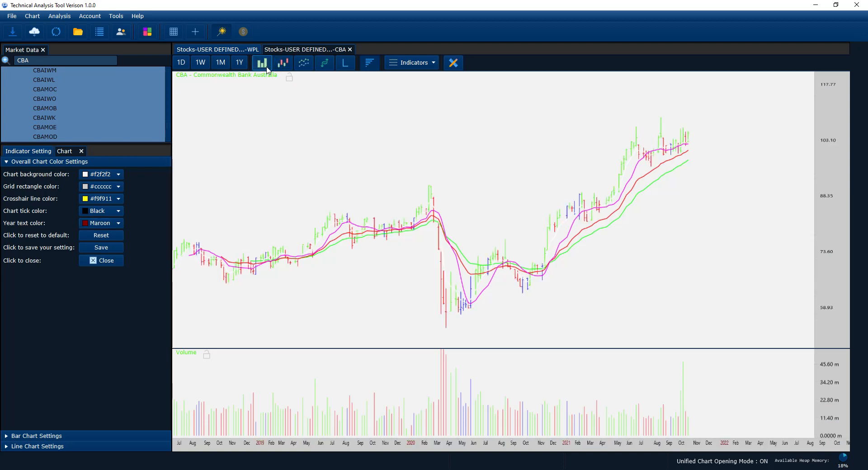
left_click(283, 63)
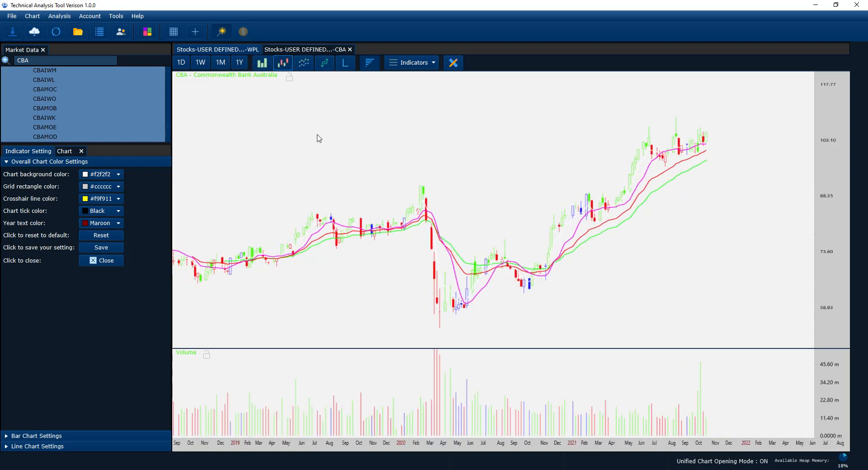
left_click_drag(319, 138, 383, 180)
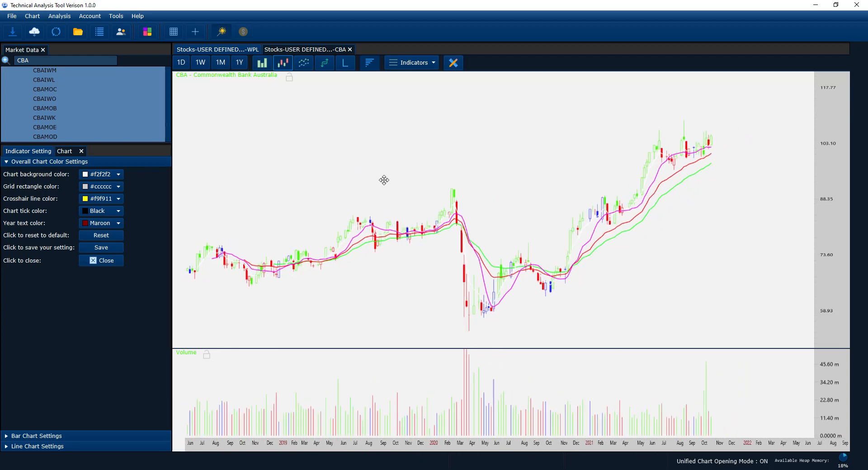
left_click(297, 66)
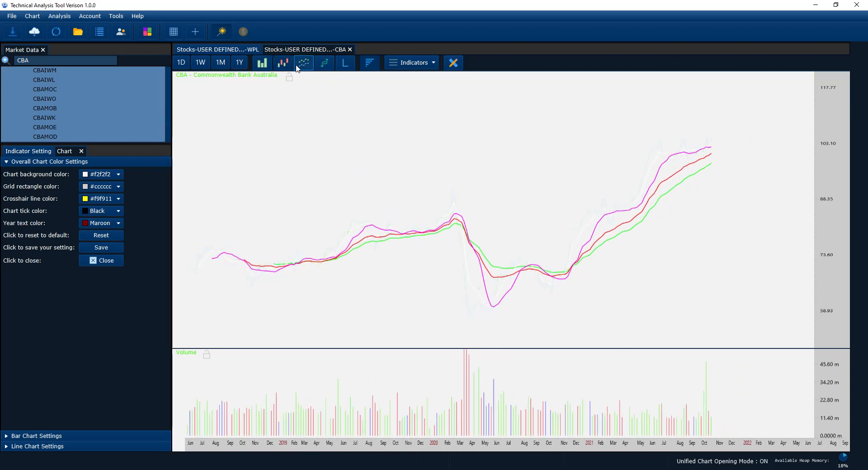
left_click(283, 63)
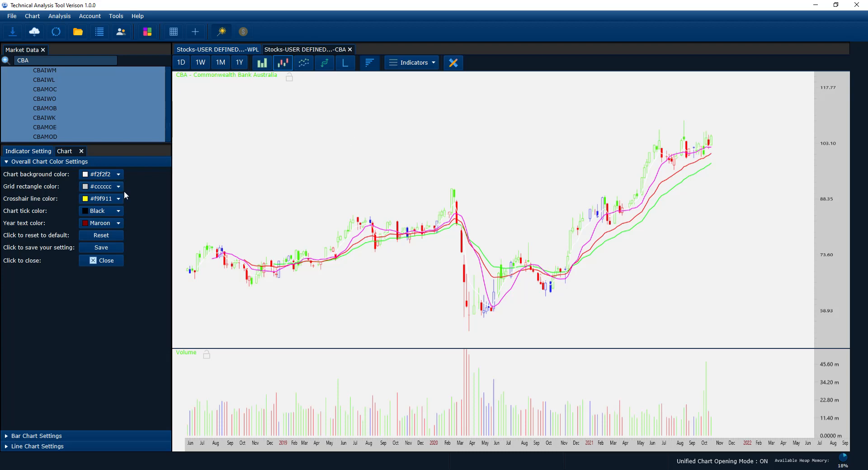
Collapse the Overall Chart Color Settings and review the chart's Display Setting and Open Mode Setting options.
left_click(119, 163)
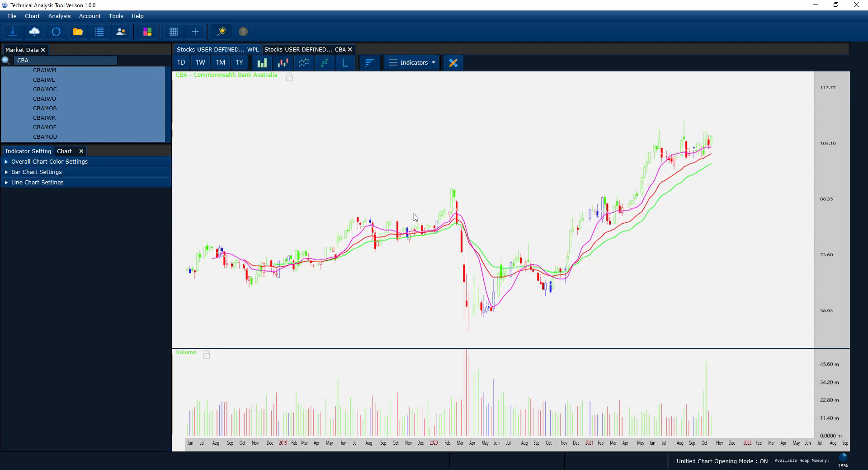
scroll(424, 247, "up", 1)
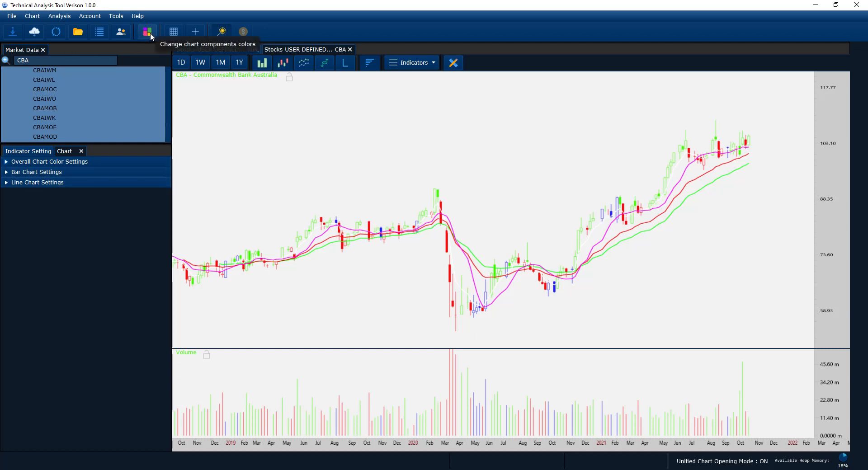
left_click(32, 16)
mouse_move(36, 34)
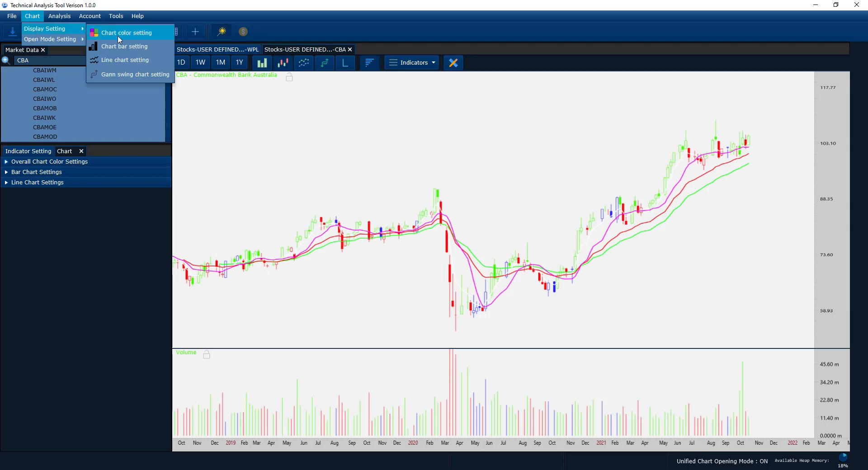
left_click(112, 61)
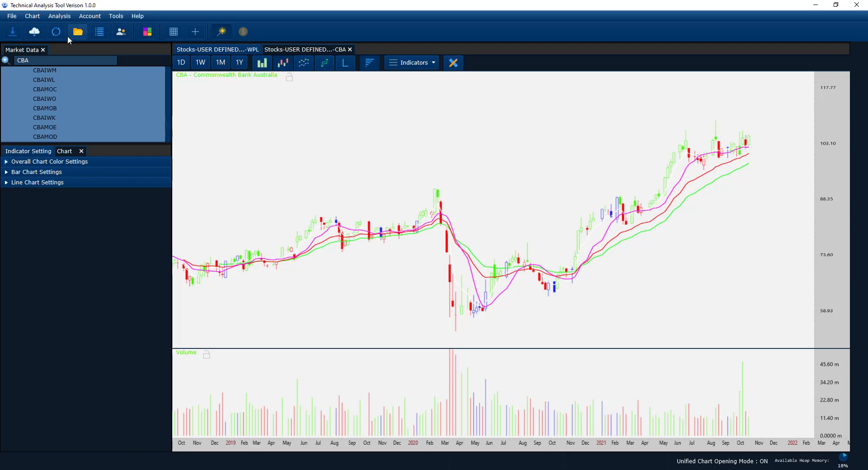
left_click(39, 20)
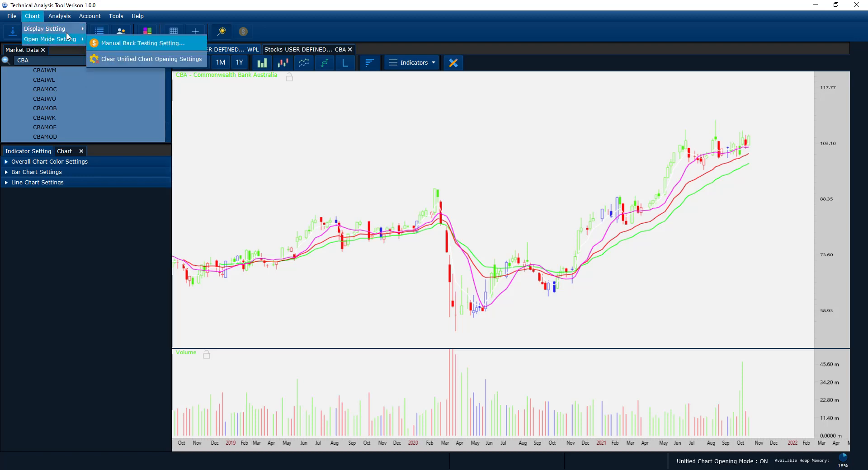
mouse_move(67, 29)
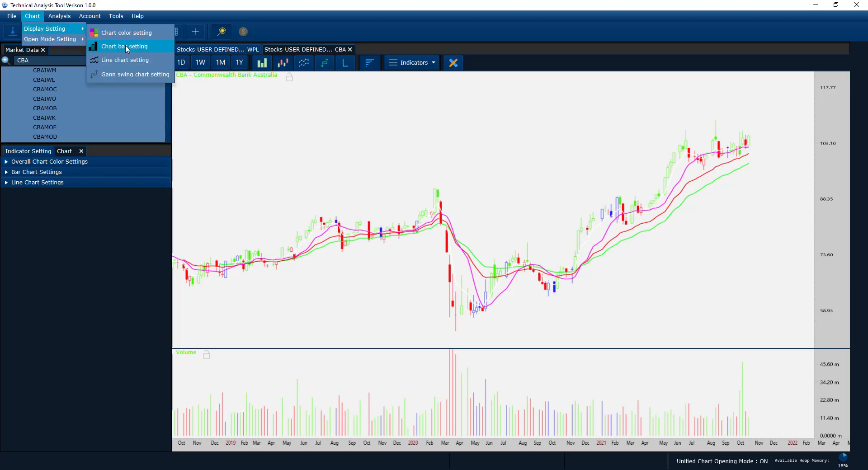
left_click(125, 44)
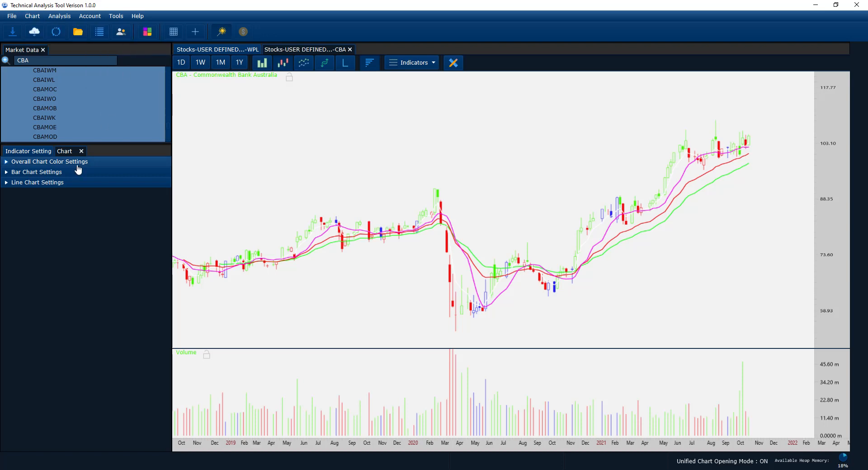
Set the up bar color to Black in the Bar Chart Settings.
left_click(47, 172)
left_click(101, 184)
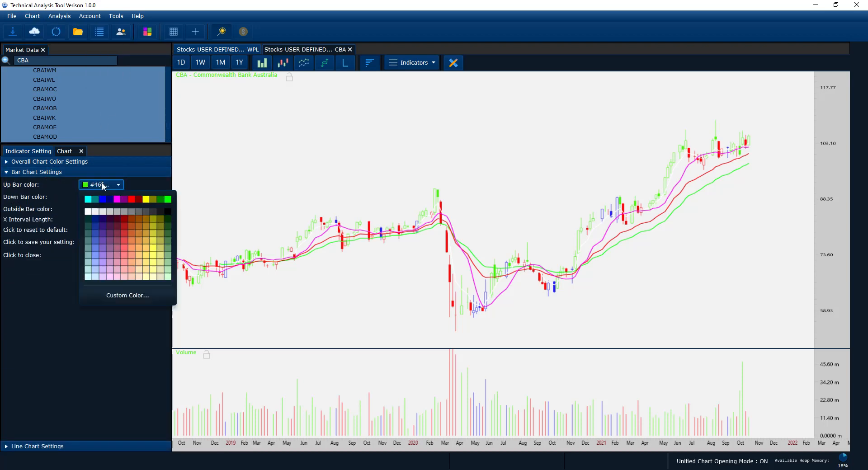
left_click(167, 211)
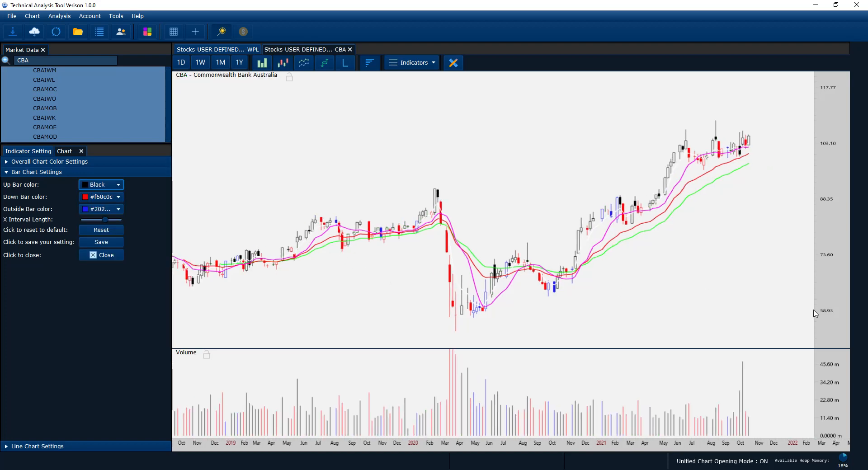
scroll(823, 273, "up", 2)
left_click_drag(660, 273, 705, 278)
scroll(661, 288, "up", 2)
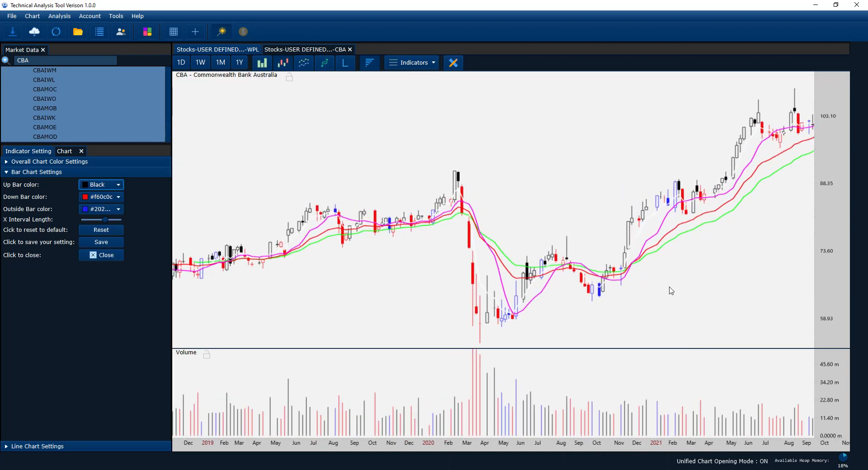
scroll(673, 290, "down", 2)
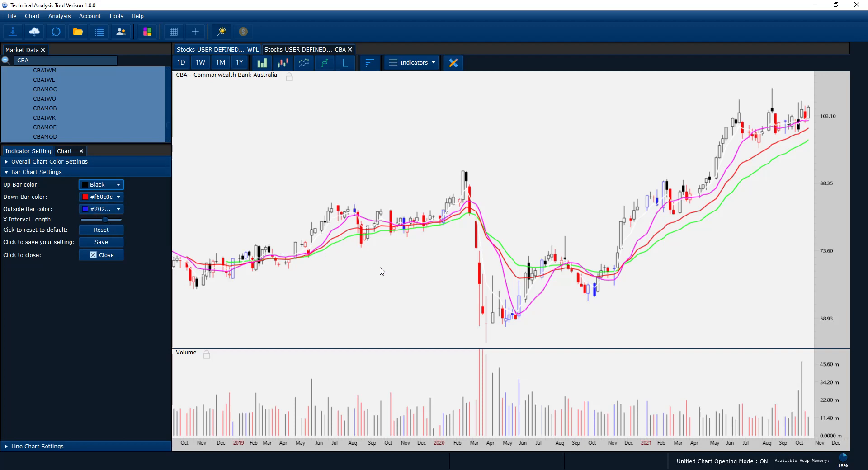
scroll(381, 274, "down", 2)
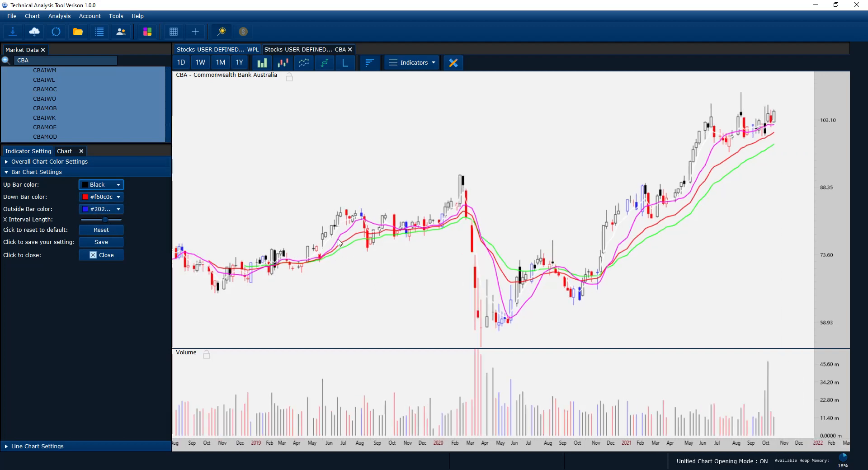
Turn on the chart grid and change the grid rectangle color to a lighter gray in the Overall Chart Color Settings.
left_click(89, 162)
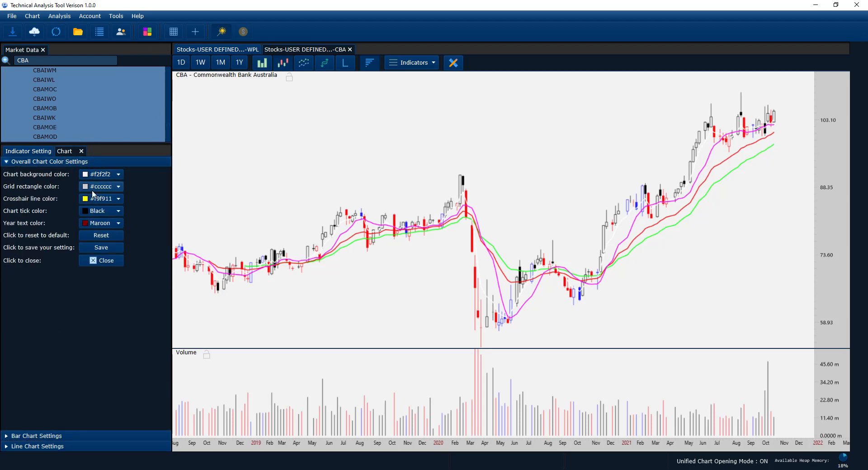
left_click(98, 187)
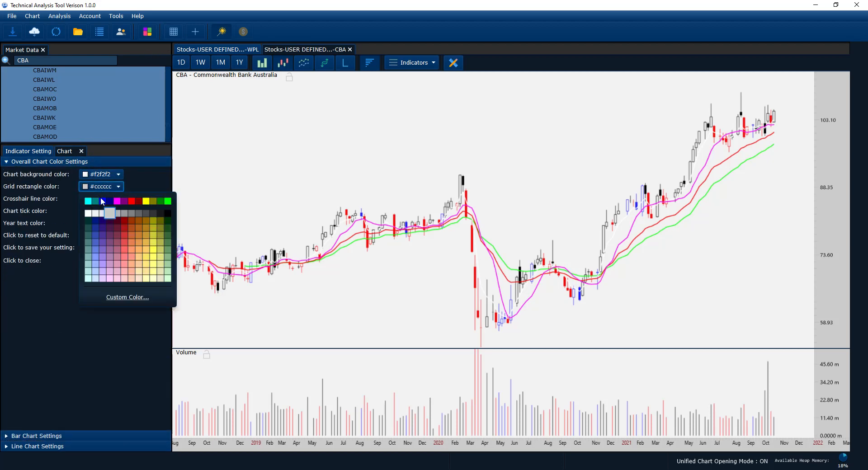
left_click(174, 32)
left_click(174, 33)
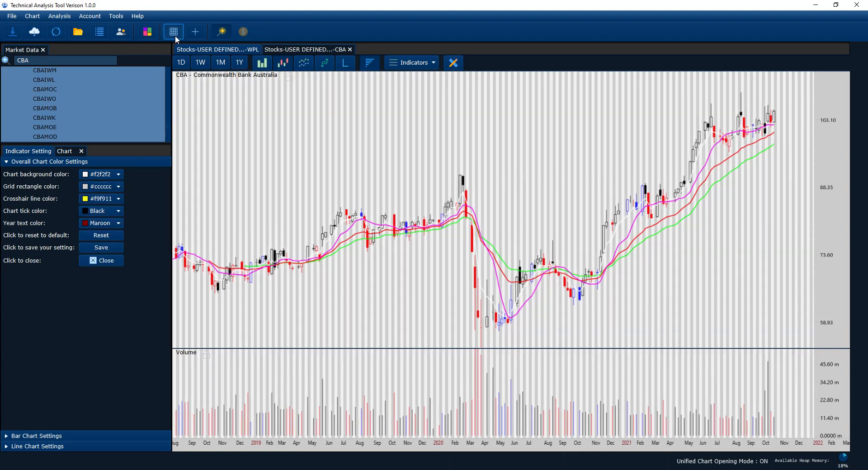
left_click(99, 187)
left_click(104, 215)
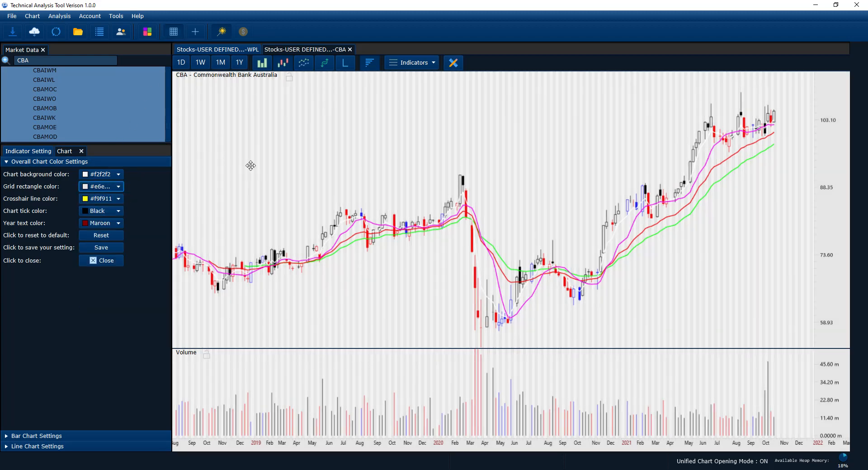
left_click_drag(251, 165, 322, 189)
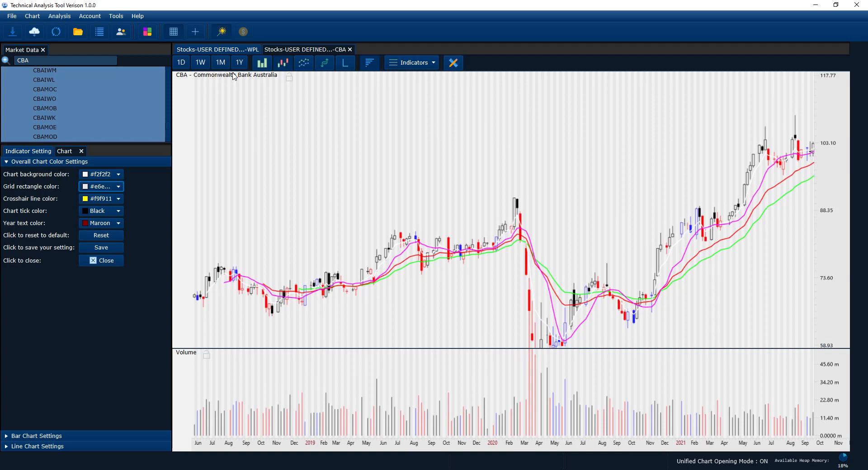
Hide the grid and show it again to compare the CBA chart with and without the lighter rectangles.
left_click(174, 32)
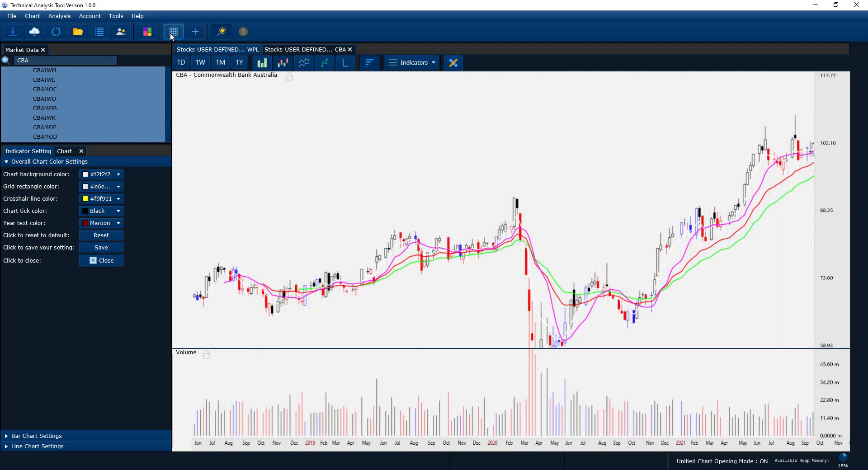
left_click(175, 36)
left_click_drag(300, 112, 258, 114)
scroll(301, 148, "up", 1)
scroll(303, 148, "down", 1)
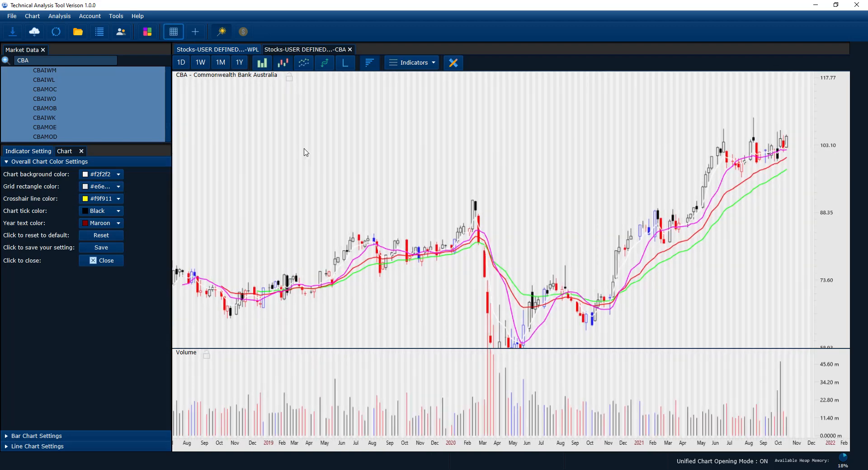
left_click_drag(406, 178, 327, 141)
left_click_drag(639, 266, 622, 274)
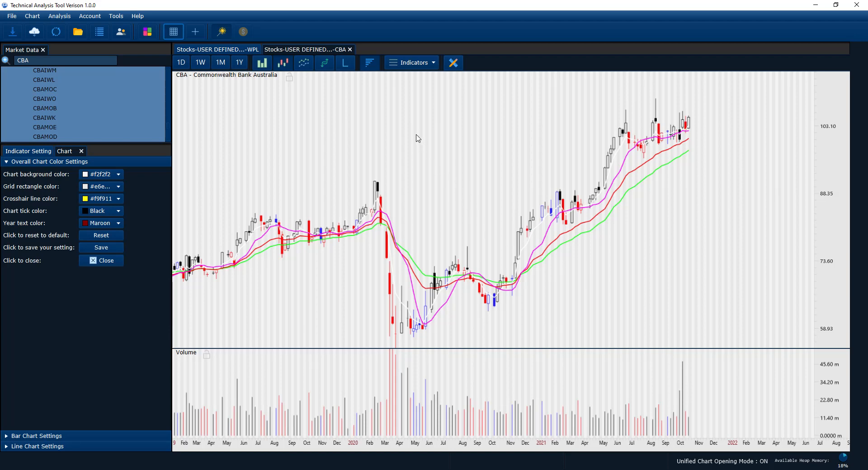
Collapse the Overall Chart Color Settings and look over the recolored CBA candlestick chart.
left_click(70, 162)
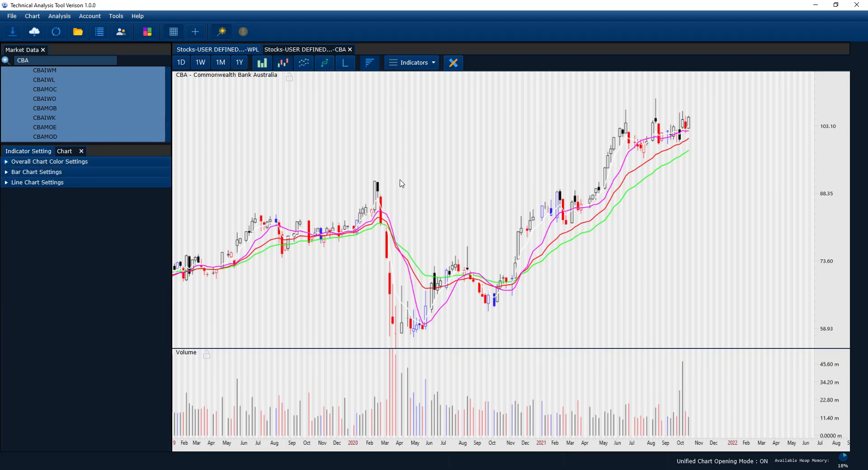
left_click_drag(433, 195, 479, 202)
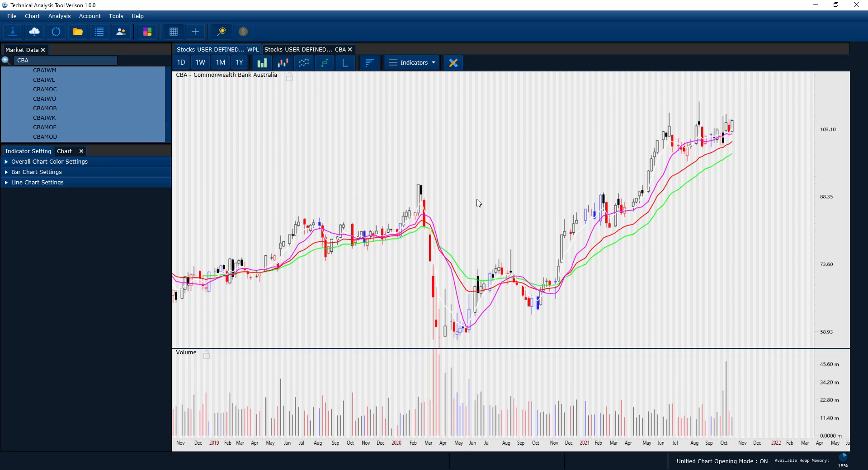
scroll(478, 203, "up", 1)
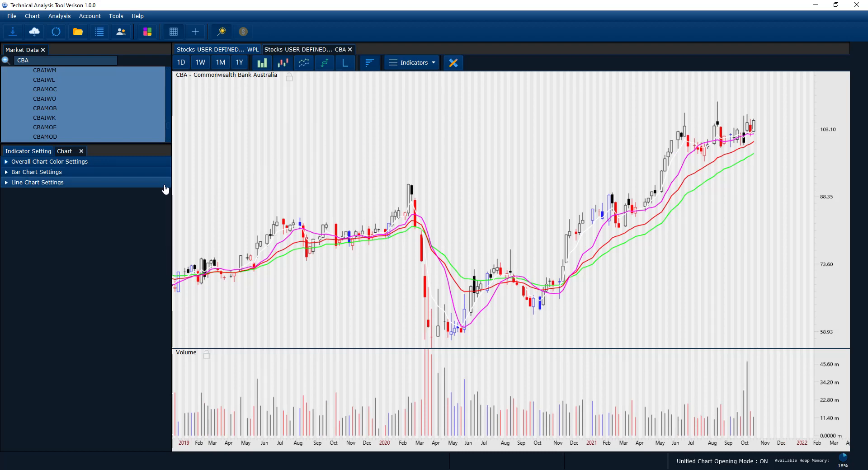
Add the Trend Spectrum (TSP) indicator to the CBA chart and save its settings.
left_click(436, 63)
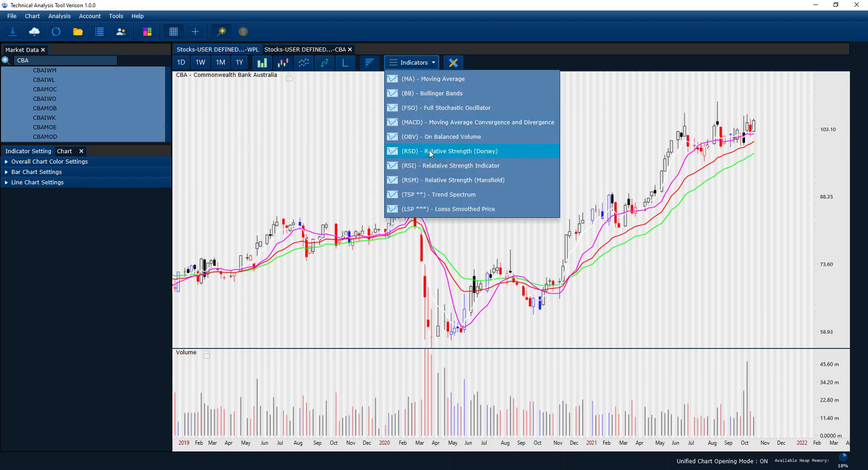
left_click(421, 195)
left_click(82, 260)
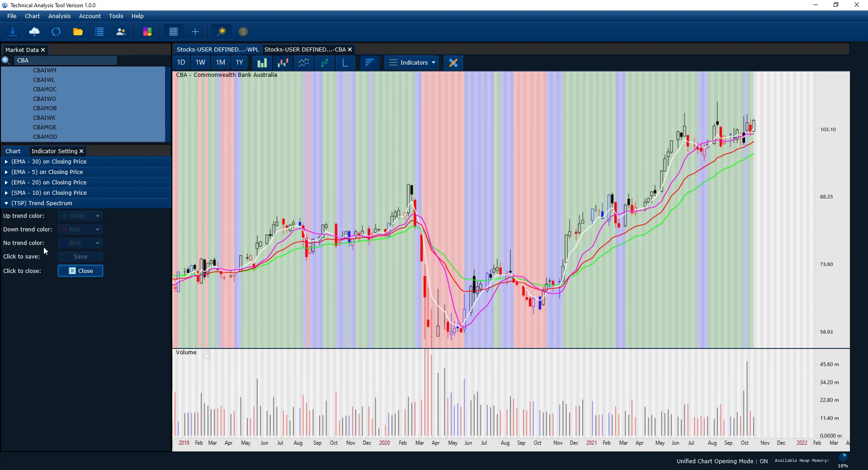
left_click(227, 35)
Search the market data for NAB and open its chart.
left_click(60, 63)
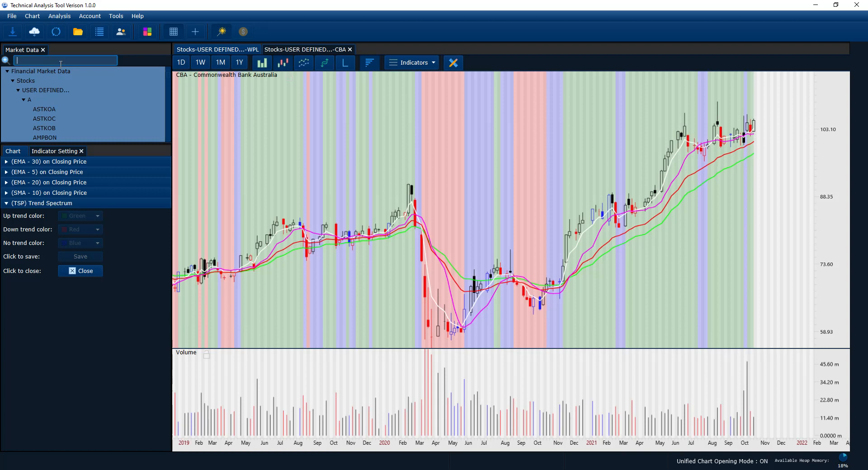
type("NAB")
key("Return")
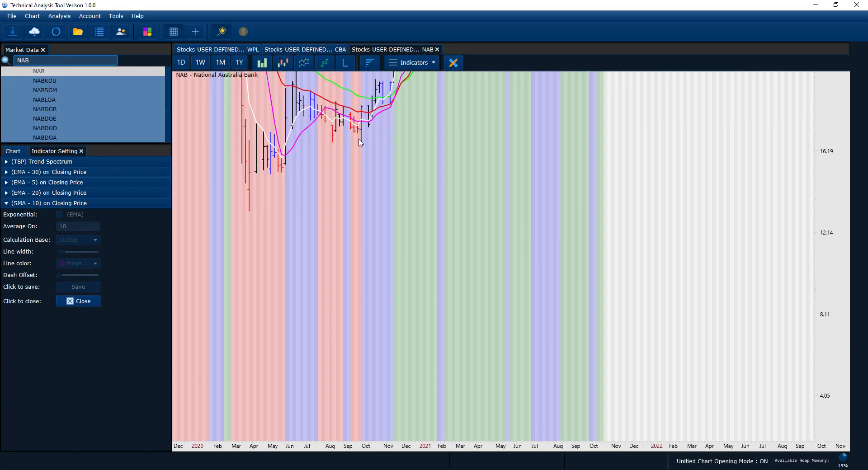
Display the NAB chart as candlesticks and bring its full price history from 2019 to 2021 into view.
left_click_drag(360, 143, 513, 224)
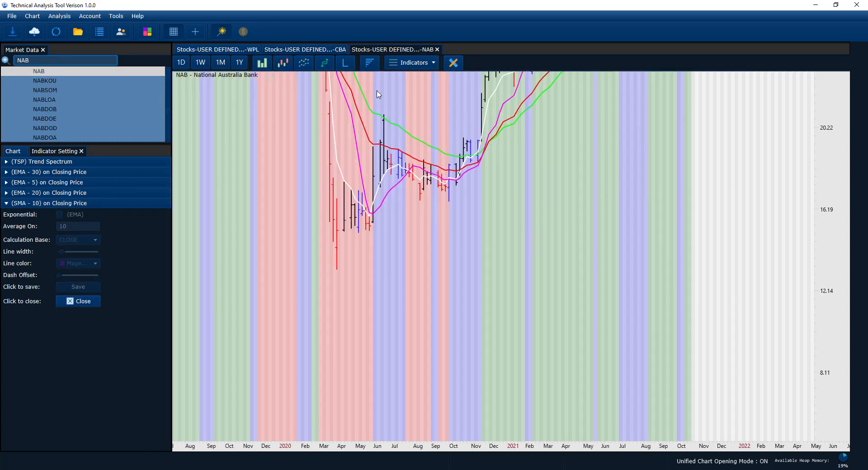
left_click(283, 62)
scroll(834, 187, "down", 1)
left_click_drag(687, 231, 778, 333)
left_click_drag(649, 287, 604, 309)
scroll(676, 304, "up", 2)
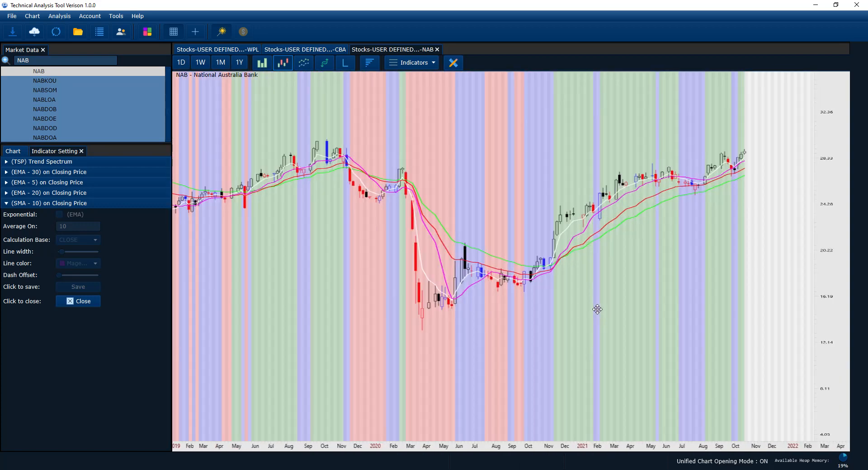